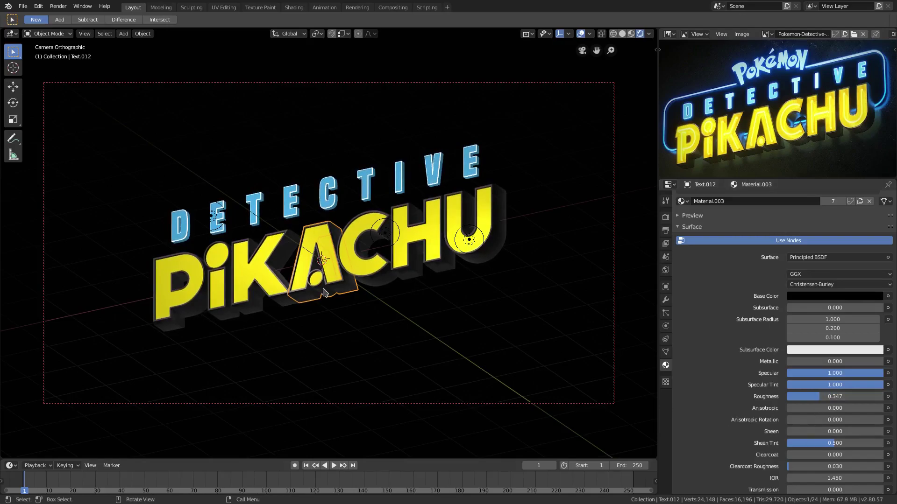
- Turn off Lock Camera to View and select the camera by its frame
middle_click_drag(329, 292, 496, 330)
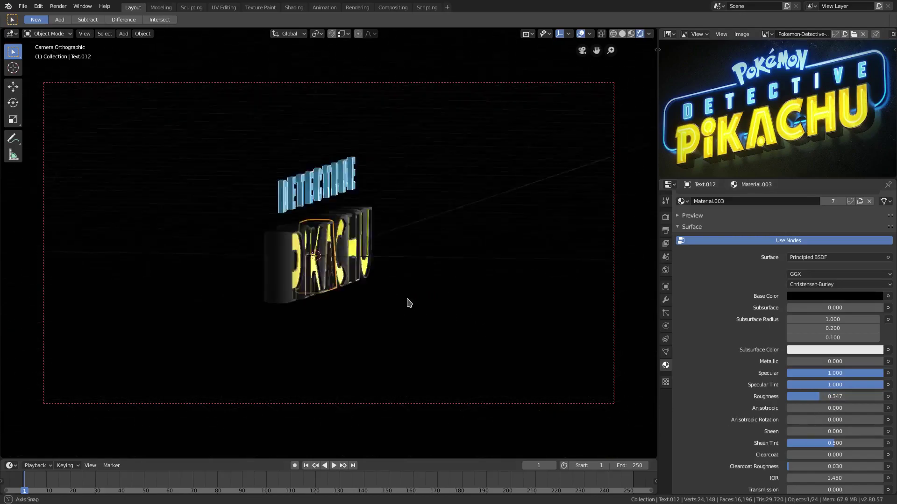
middle_click_drag(408, 304, 471, 274)
left_click(657, 49)
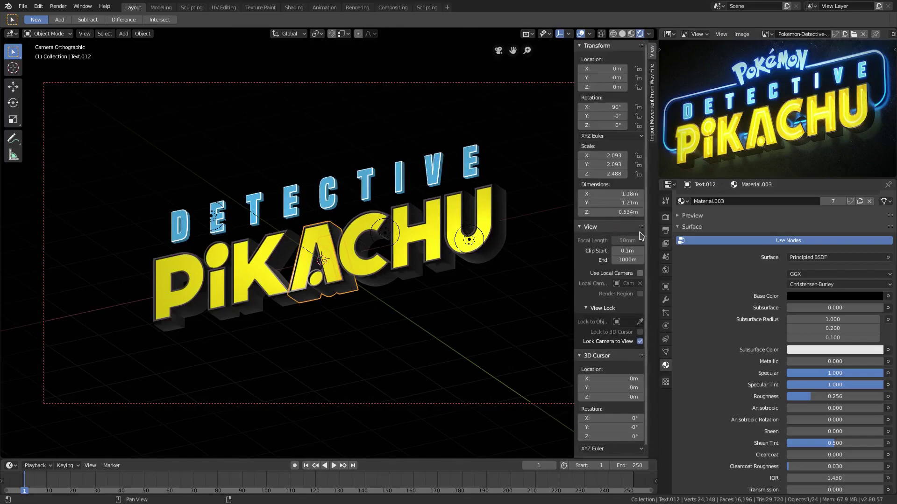
left_click(636, 342)
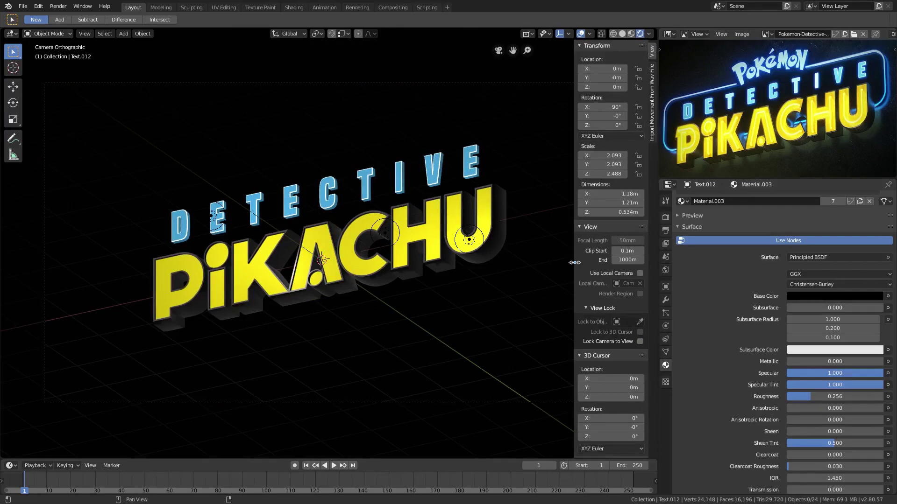
left_click_drag(575, 262, 590, 168)
left_click(514, 83)
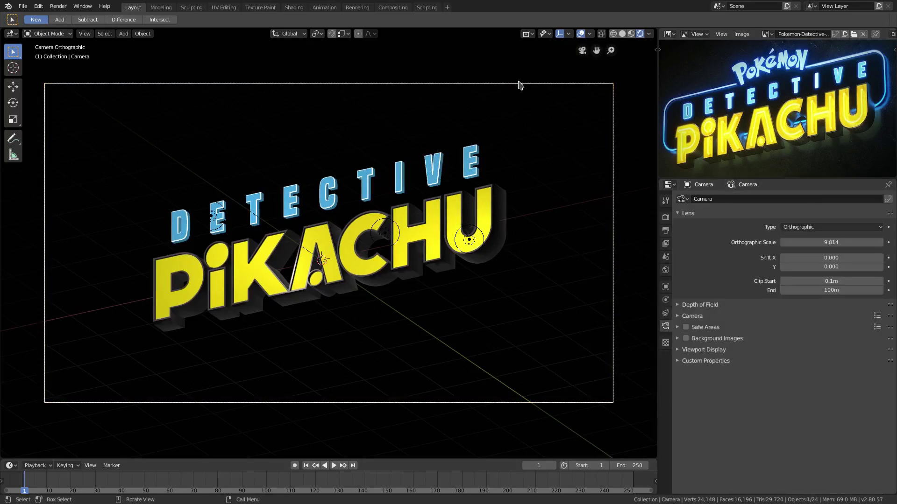
key("r")
key("y")
right_click(551, 94)
key("r")
key("y")
key("y")
key("Escape")
- Rotate the camera 4.3° around its local Z axis
key("r")
key("z")
key("z")
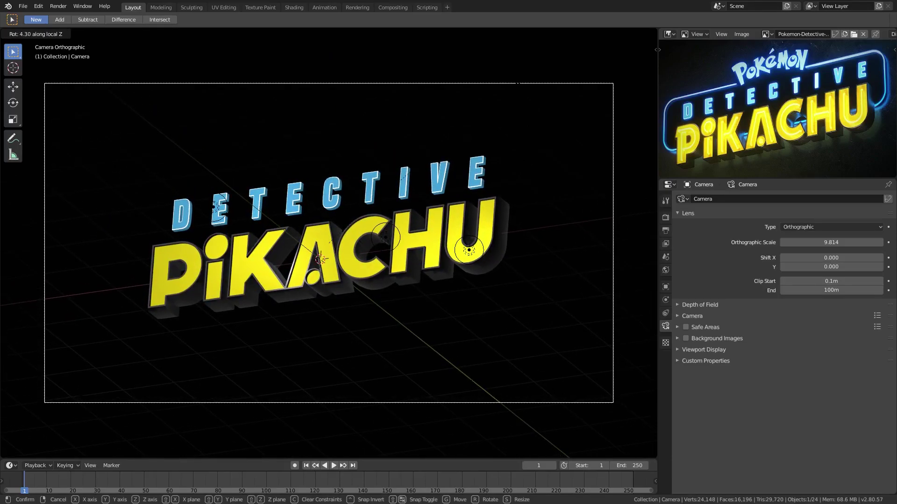
left_click(517, 83)
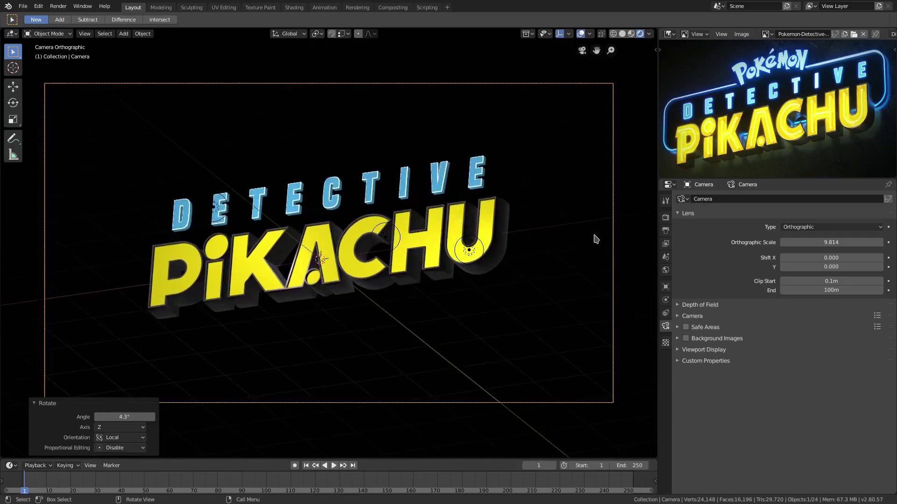
- Set the camera's orthographic scale to 12.814 and shift it about 0.017 m in X, -0.019 m in Y and 0.059 m in Z
mouse_move(831, 242)
left_mouse_down()
mouse_move(817, 242)
mouse_move(845, 242)
left_mouse_up()
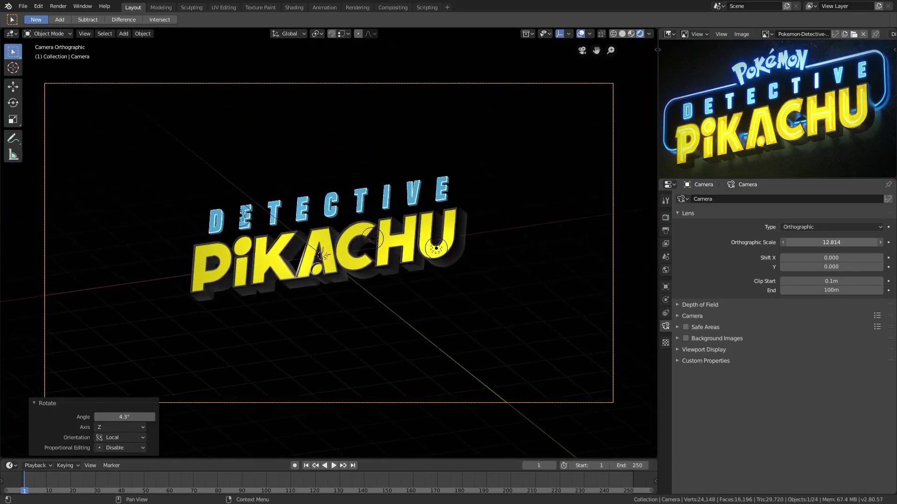
key("g")
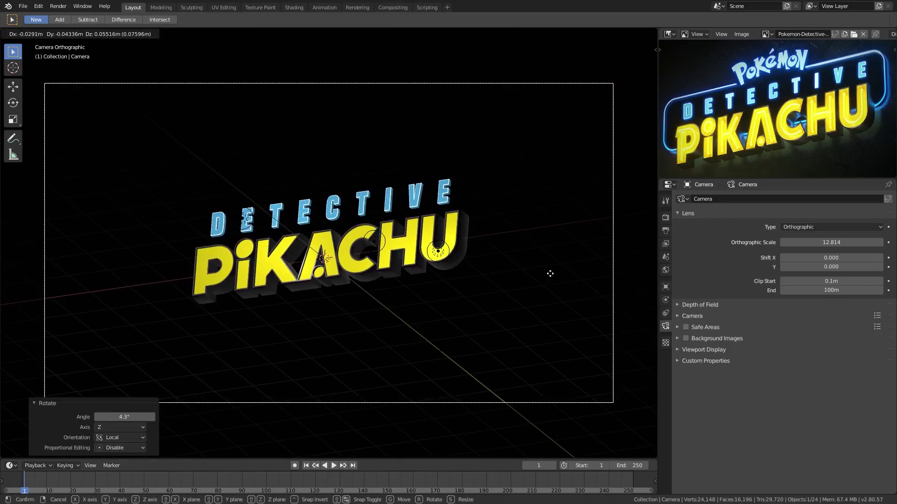
left_click(553, 274)
- Show the scene in solid shading outside the camera view and select the Sun.001 area light
middle_click_drag(376, 242, 323, 246)
scroll(269, 244, "up", 2)
key("KP_1")
scroll(288, 255, "down", 3)
scroll(288, 253, "up", 2)
scroll(323, 245, "down", 3)
middle_click_drag(482, 92, 563, 85, "shift")
left_click(622, 34)
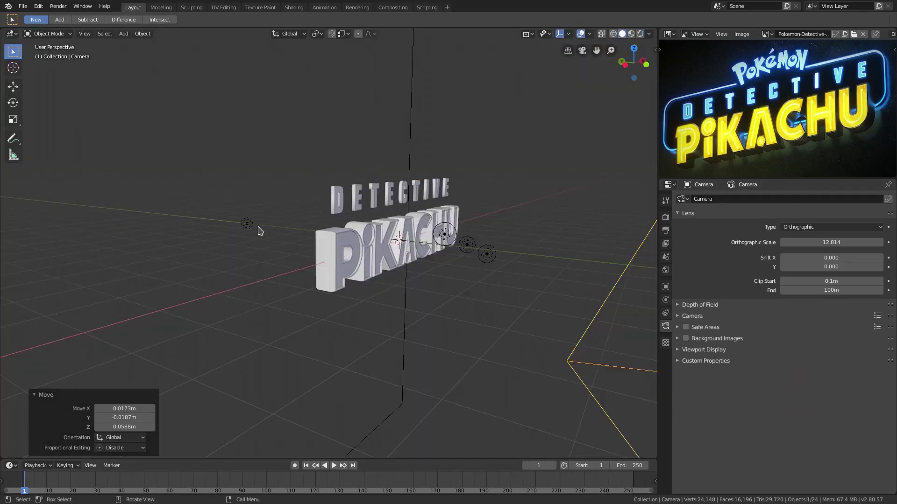
left_click(247, 223)
middle_click_drag(254, 226, 233, 225)
- Set the Sun.001 area light's size to 9.36 m and power to 561 mW, using the rendered camera view
mouse_move(831, 295)
left_mouse_down()
mouse_move(815, 294)
mouse_move(836, 295)
left_mouse_up()
left_click(639, 34)
mouse_move(583, 233)
middle_mouse_down()
mouse_move(512, 244)
mouse_move(397, 236)
mouse_move(413, 204)
middle_mouse_up()
key("KP_0")
left_click_drag(831, 295, 853, 295)
left_click_drag(831, 261, 829, 260)
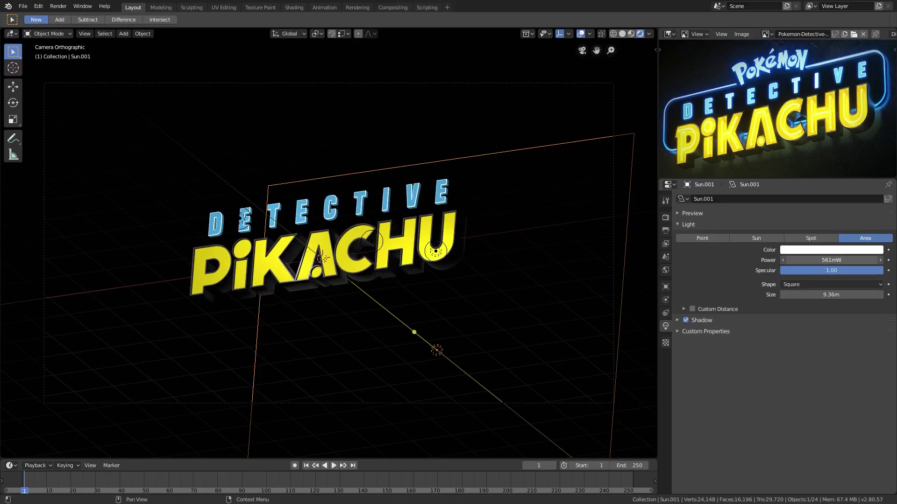
- Move the point light on the first E of DETECTIVE above it, about 0.07 m in X, -0.25 m in Y and 0.6 m in Z
middle_click_drag(364, 257, 385, 259, "shift")
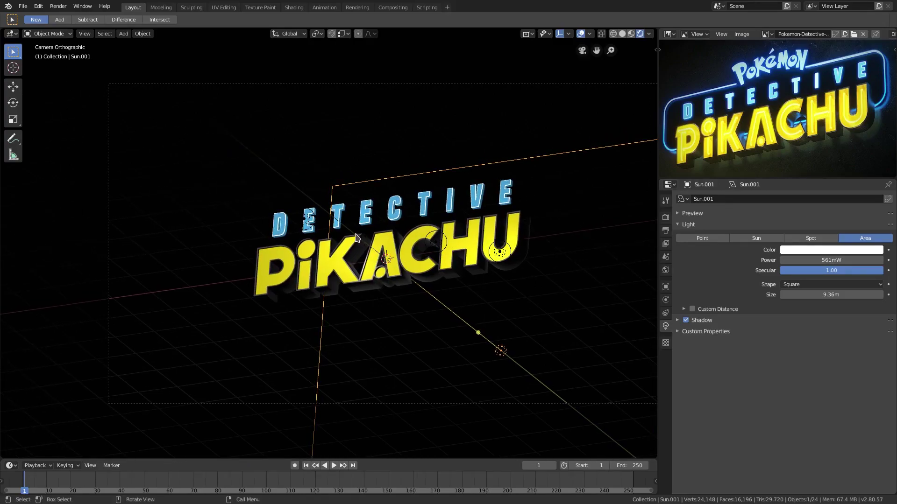
left_click(308, 223)
key("g")
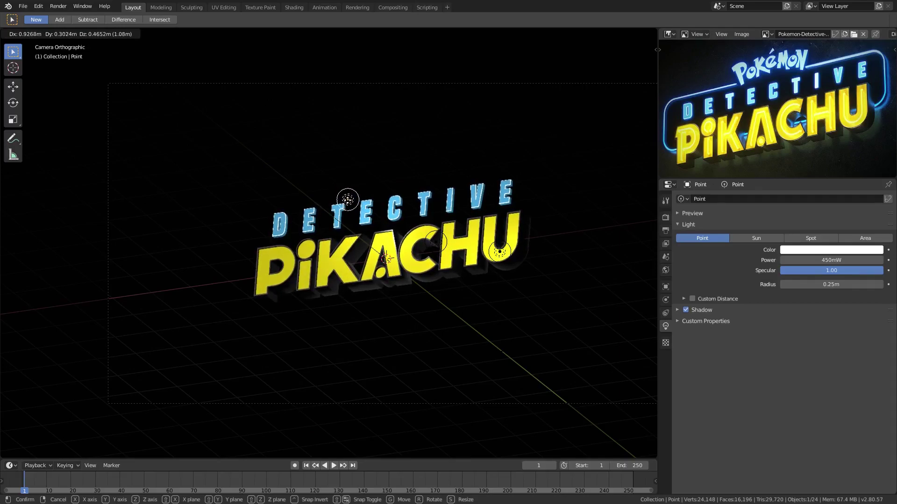
left_click(303, 190)
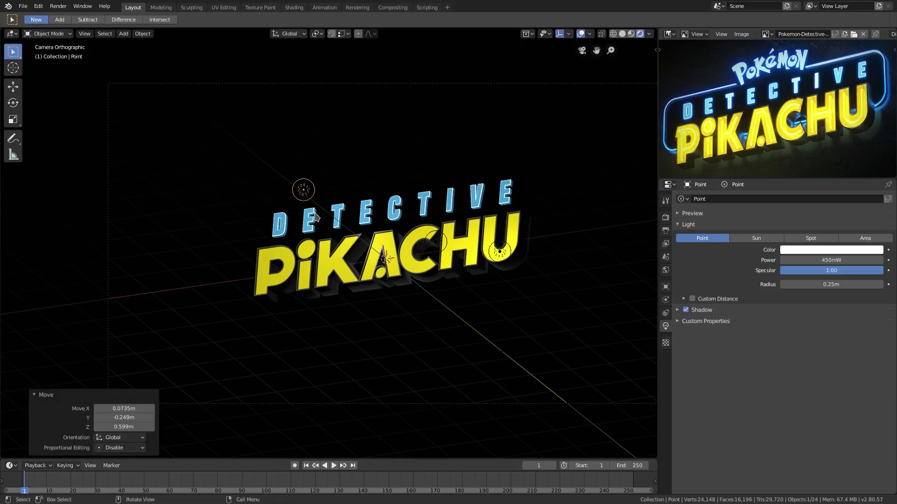
- Duplicate the point light and place the copy beside the P of PIKACHU, outside the lettering in the camera view
scroll(455, 286, "up", 2)
key("shift+d")
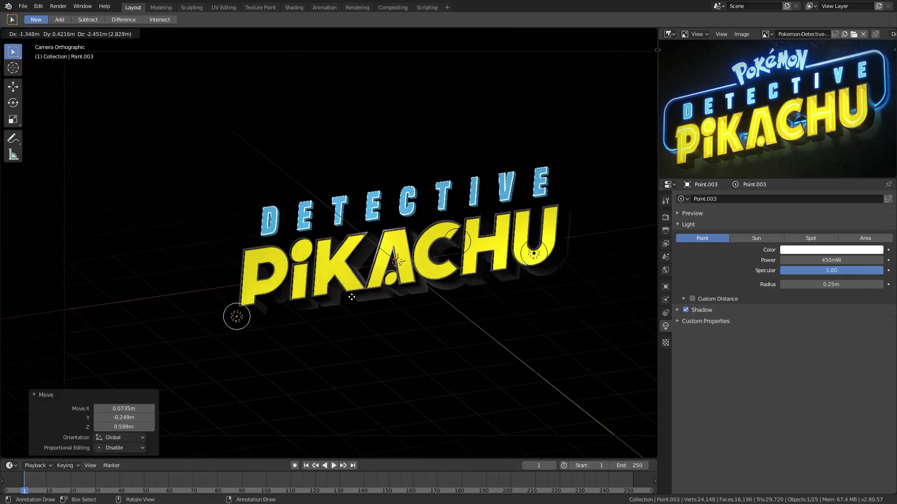
left_click(341, 284)
middle_click_drag(353, 294, 500, 343)
key("g")
left_click(444, 326)
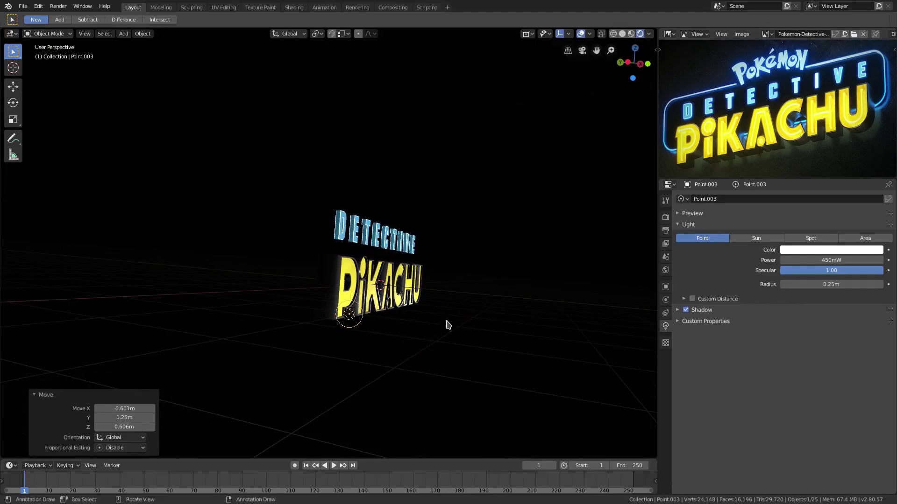
key("KP_0")
key("g")
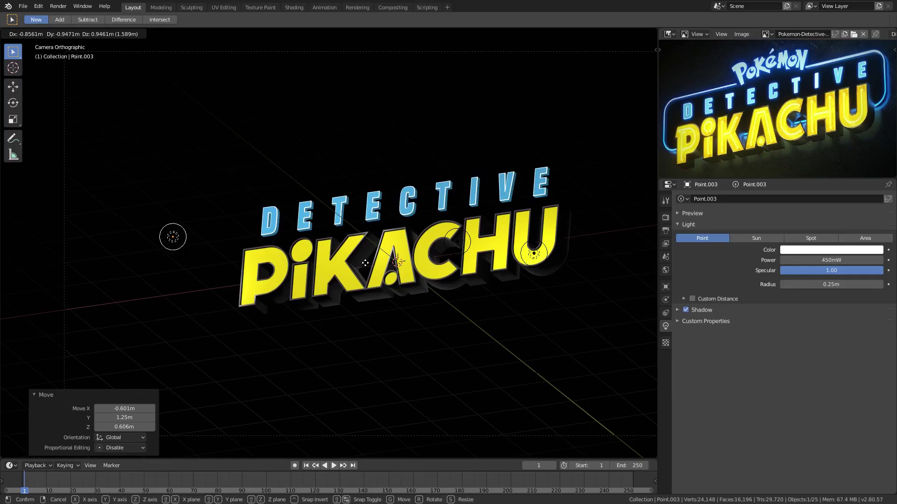
left_click(365, 263)
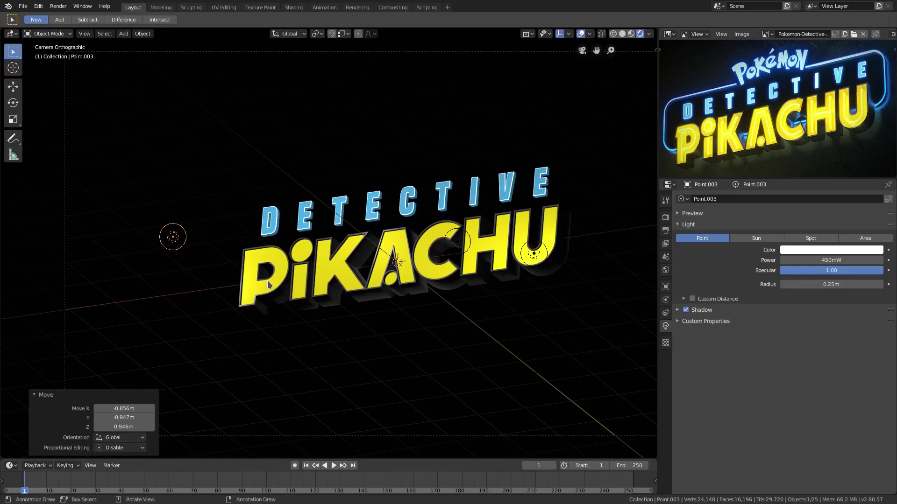
- Duplicate the point light beside the P and place the copy over the V of DETECTIVE, adjusting its depth
key("shift+d")
left_click(239, 240)
middle_click_drag(238, 237, 373, 232)
key("g")
left_click(358, 250)
key("g")
left_click(314, 230)
key("KP_0")
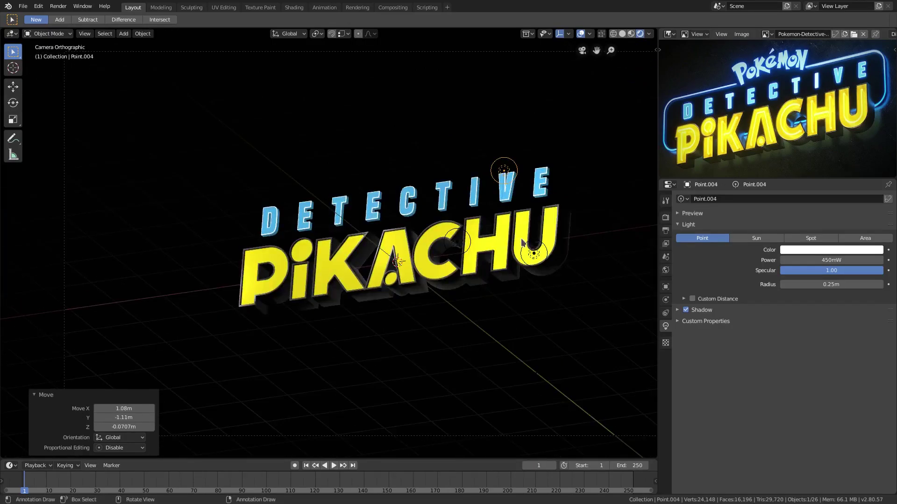
- Reposition the point light at the V of DETECTIVE, adjusting its depth and placing it just above the word's end
key("g")
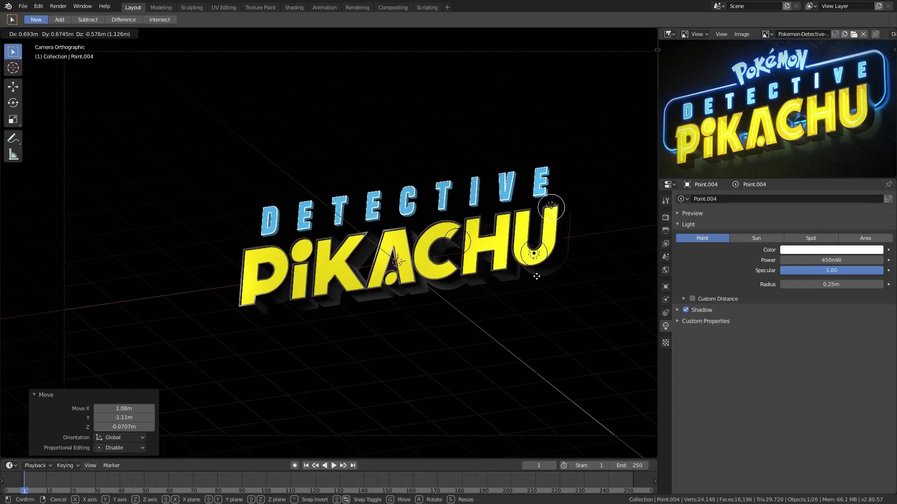
left_click(536, 247)
middle_click_drag(536, 252, 377, 263)
key("g")
left_click(342, 217)
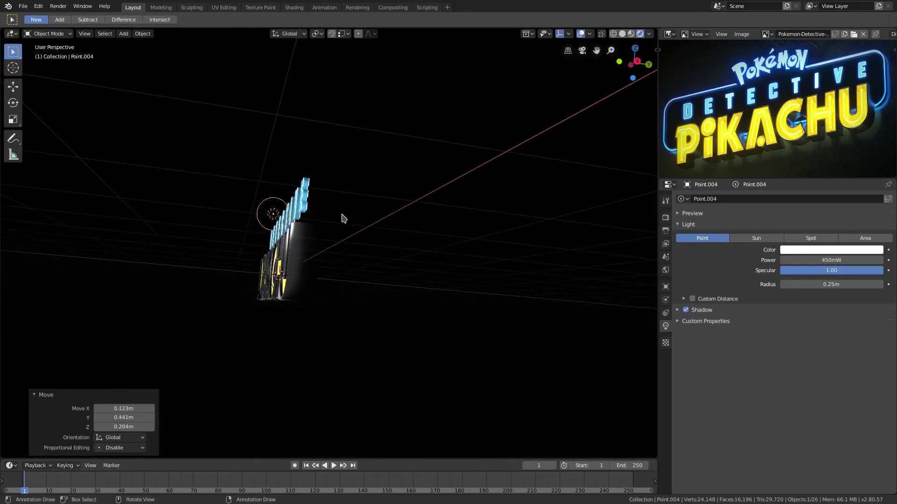
key("KP_0")
key("g")
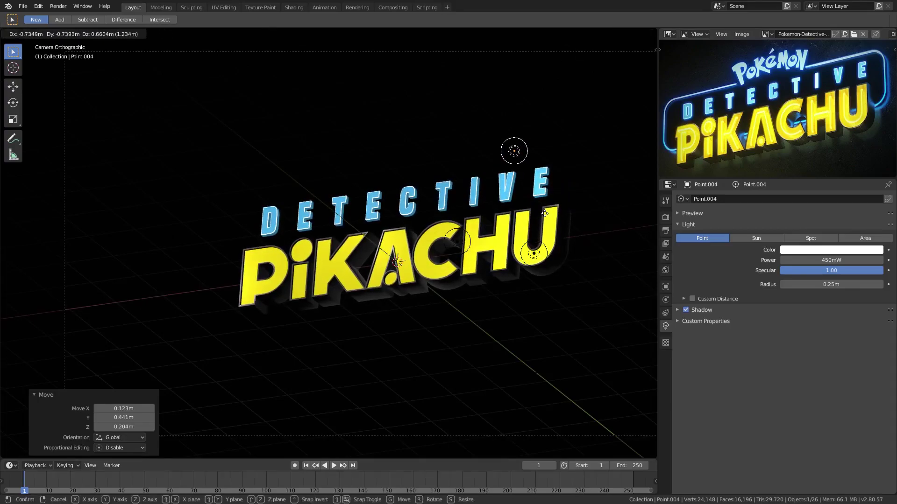
left_click(545, 217)
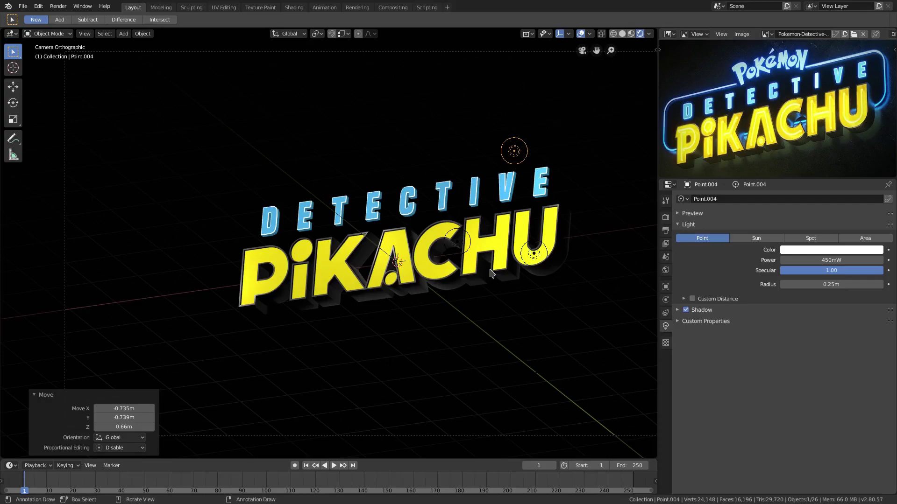
- Duplicate the point light above DETECTIVE's end and place the copy between its first E and the i of PIKACHU
key("shift+d")
left_click(327, 296)
middle_click_drag(327, 296, 273, 322)
key("g")
left_click(340, 243)
middle_click_drag(329, 274, 431, 274)
key("g")
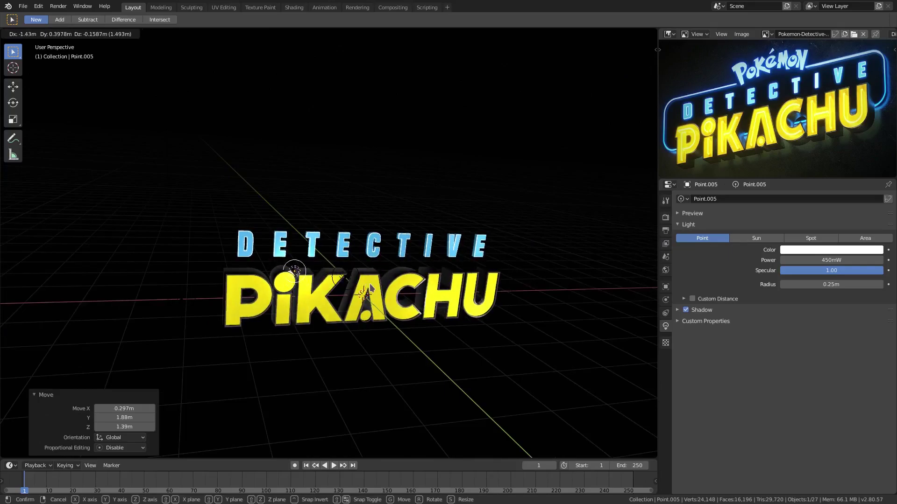
left_click(369, 284)
key("KP_0")
middle_click_drag(397, 261, 377, 246)
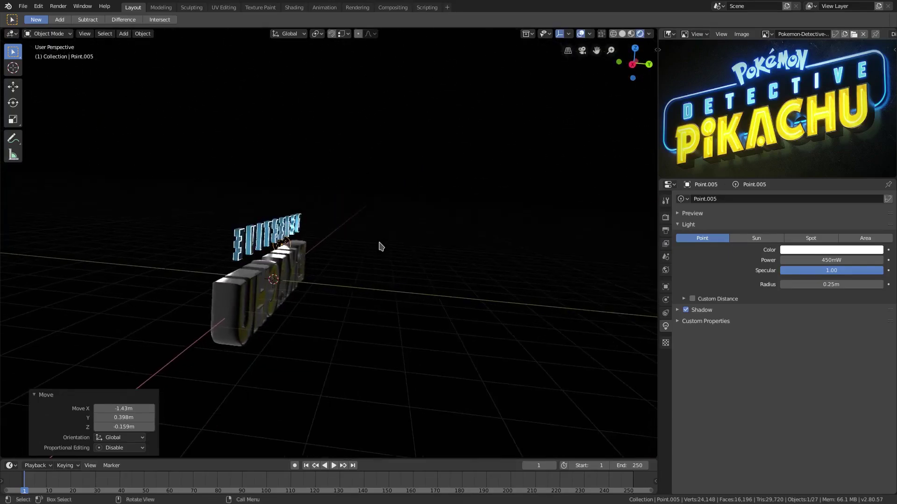
key("g")
left_click(404, 231)
key("KP_0")
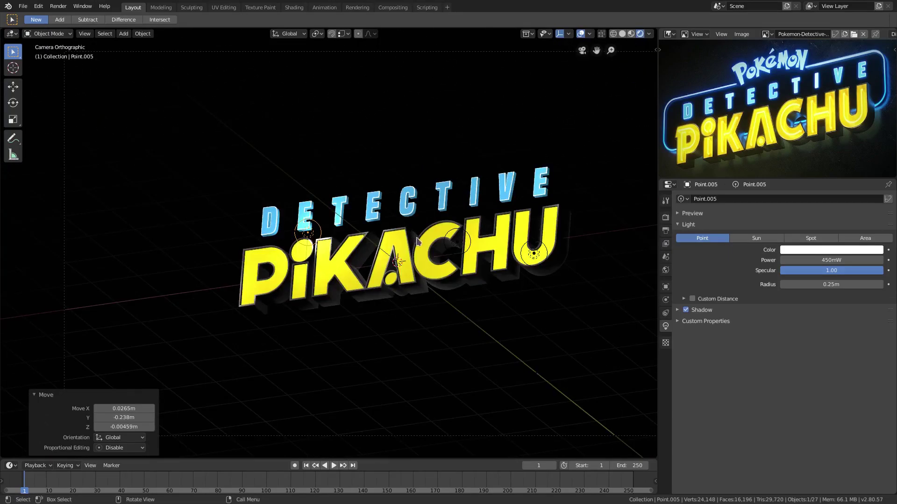
- Adjust the new point light's depth and place it just above the D of DETECTIVE in the camera view
key("g")
left_click(401, 271)
middle_click_drag(432, 274, 340, 282)
key("g")
left_click(481, 228)
key("KP_0")
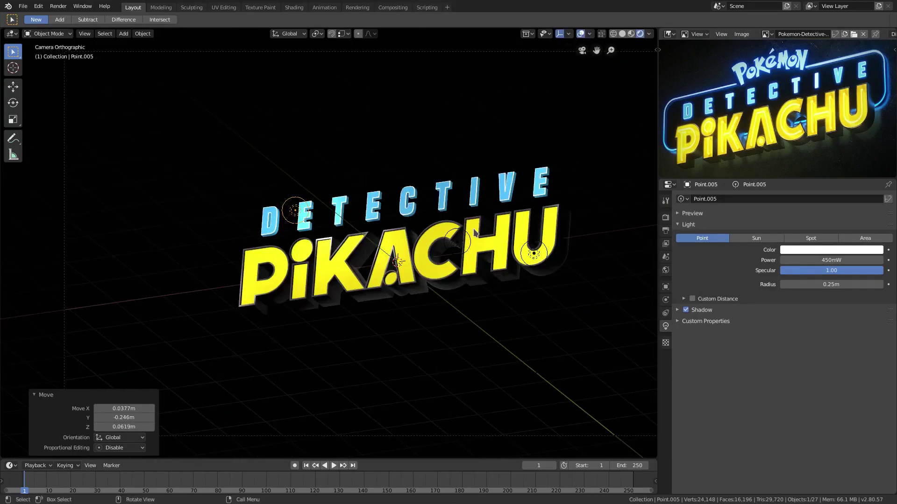
key("g")
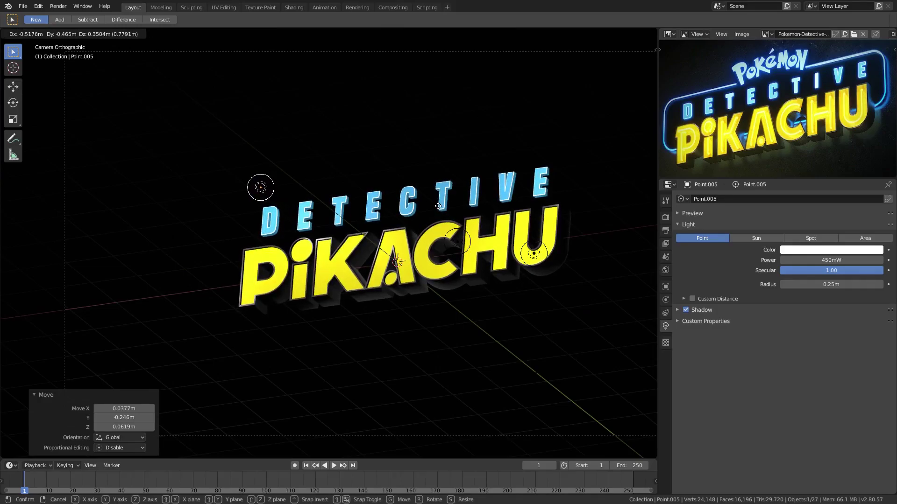
left_click(439, 206)
- Duplicate the point light above the D and place the copy at the lower edge of the first C in PIKACHU
middle_click_drag(413, 247, 352, 215)
key("shift+d")
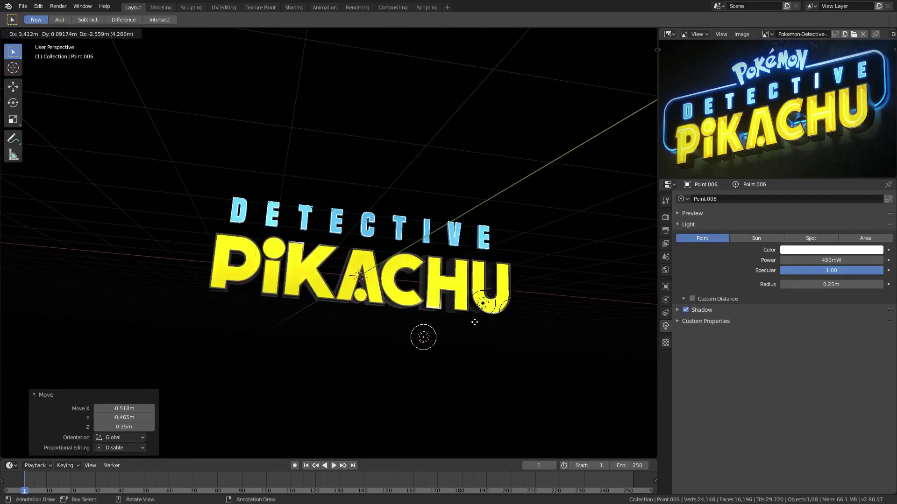
left_click(468, 306)
middle_click_drag(477, 306, 328, 311)
key("g")
left_click(372, 304)
key("KP_0")
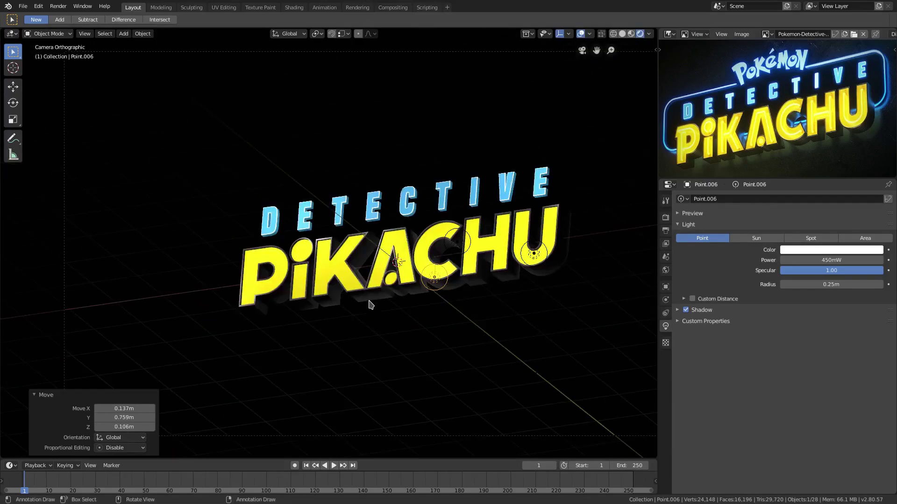
- Raise the point light at PIKACHU's C to just below DETECTIVE's C, including a move of about -0.668 m along Y
key("g")
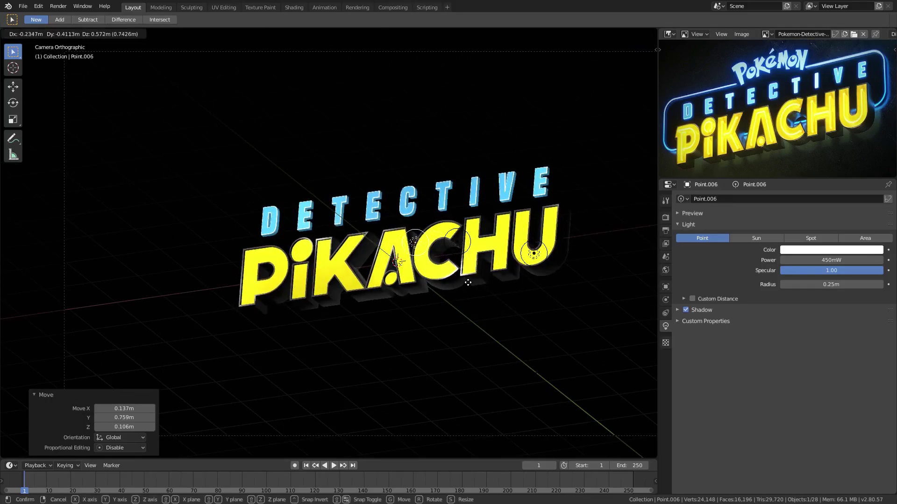
left_click(483, 287)
middle_click_drag(486, 290, 430, 298)
key("g")
key("y")
left_click(399, 301)
key("KP_0")
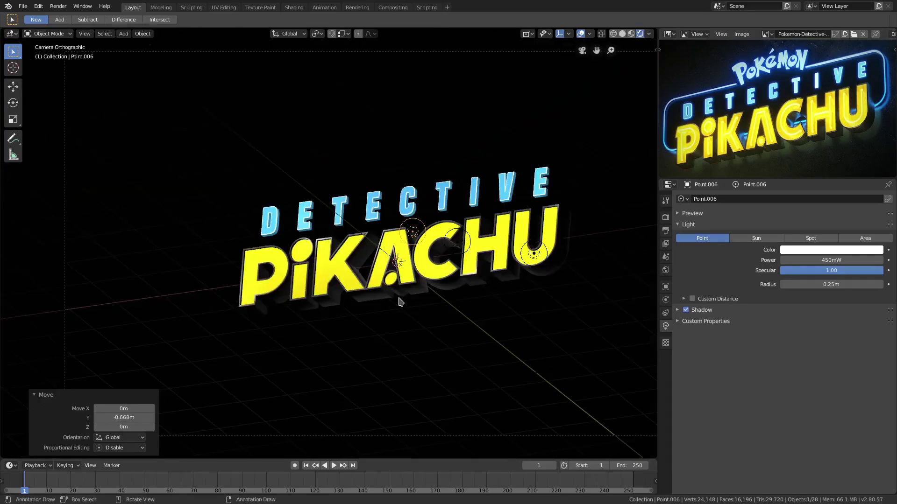
- Move the point light about -0.226 m along Y and place it above the first T of DETECTIVE
key("g")
key("y")
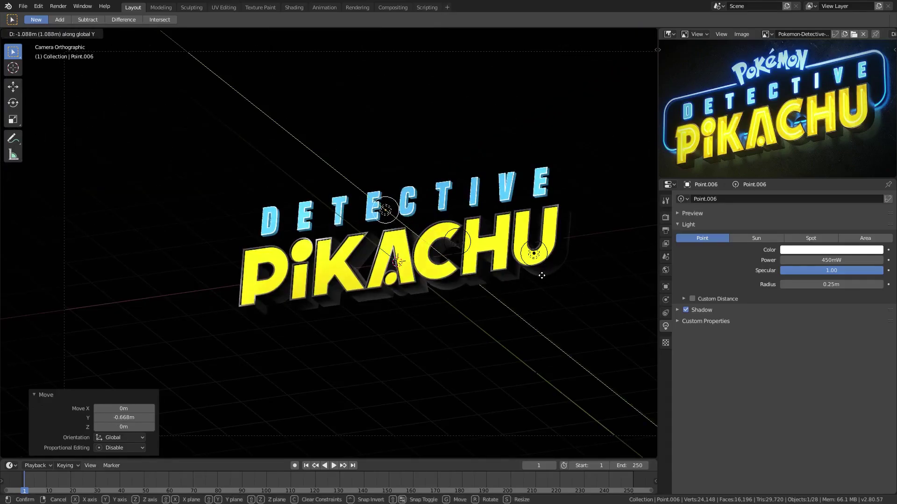
key("y")
key("y")
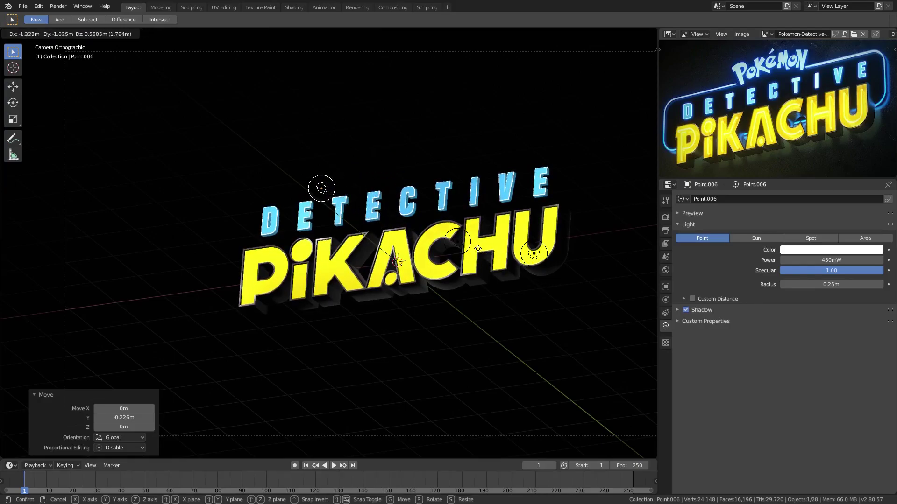
left_click(508, 245)
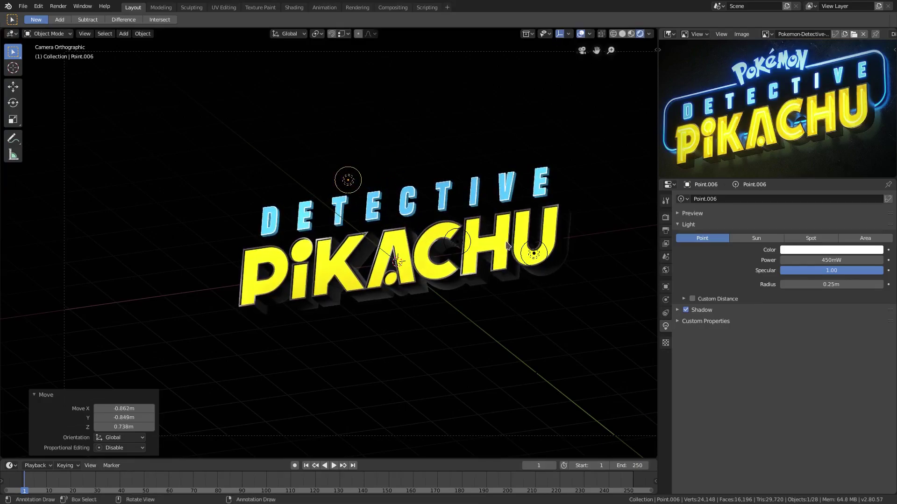
- Hide the viewport overlays to view the whole lit logo in the camera frame
left_click(580, 33)
scroll(547, 178, "down", 3)
middle_click_drag(512, 276, 489, 267, "shift")
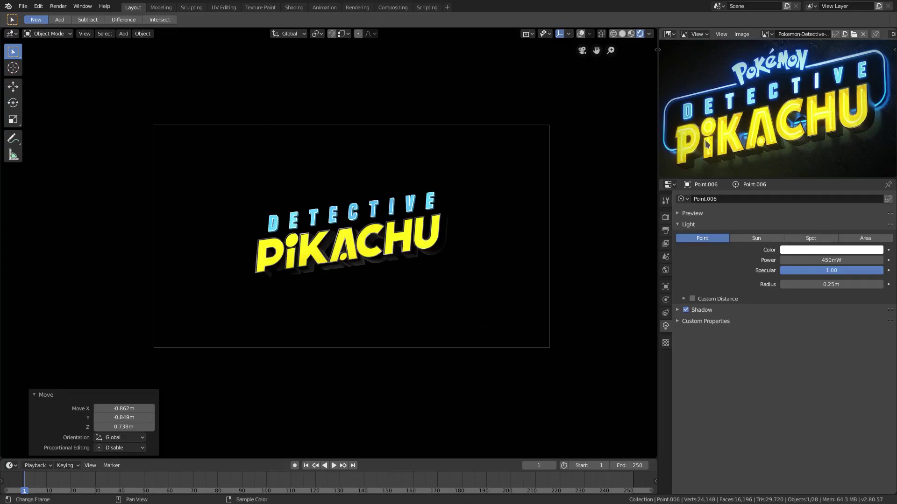
- Enable Bloom in the Eevee render settings with threshold 0.486, radius 3.585 and intensity 0.083
scroll(498, 222, "down", 3)
scroll(514, 243, "up", 6)
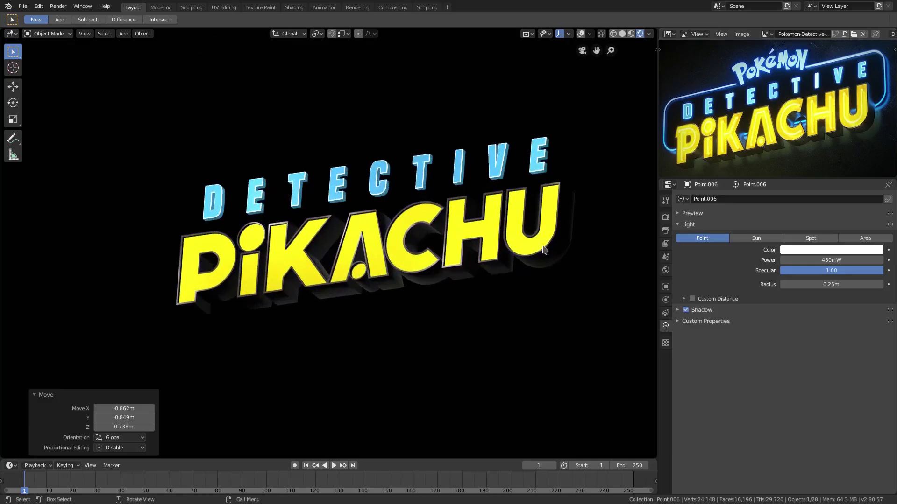
middle_click_drag(555, 255, 526, 255, "shift")
scroll(348, 193, "up", 2)
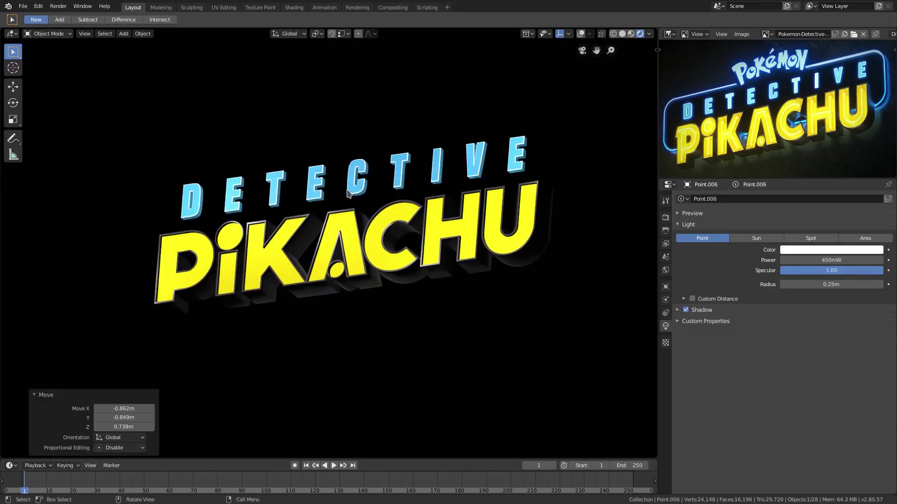
left_click(665, 230)
left_click(665, 218)
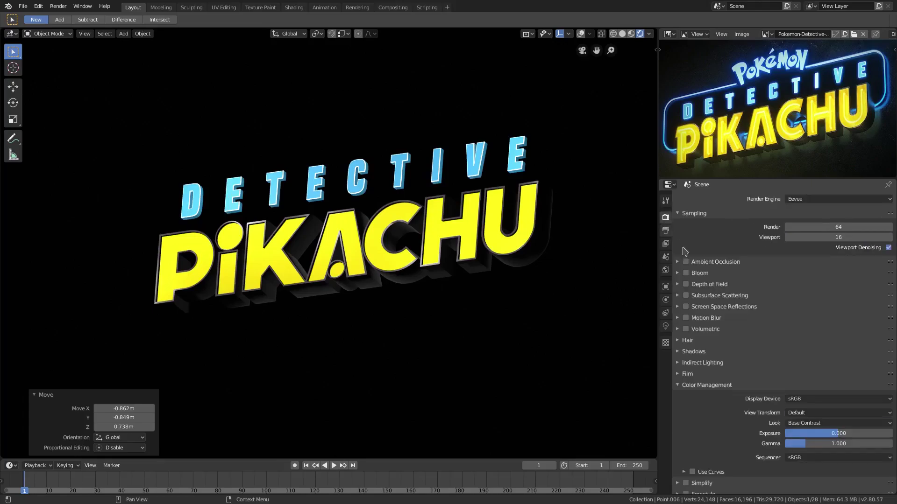
left_click(686, 273)
scroll(650, 274, "down", 1)
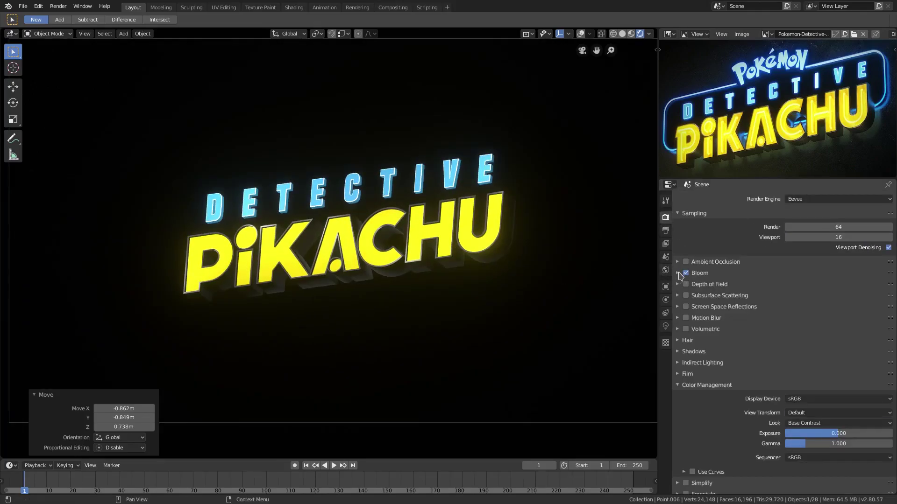
left_click(677, 273)
left_click_drag(832, 328, 806, 287)
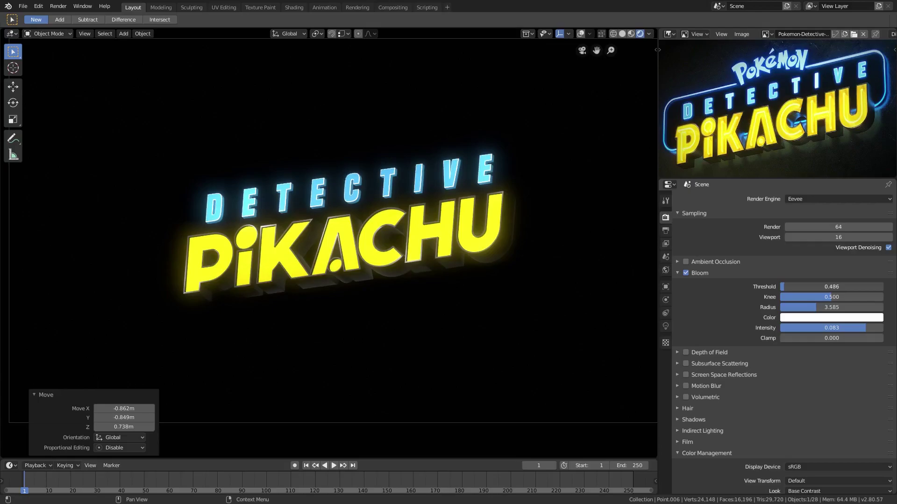
- Set the Bloom knee to 0 and the threshold to 0.441, checking the glow on the whole logo
left_click_drag(831, 297, 775, 297)
scroll(520, 274, "down", 4)
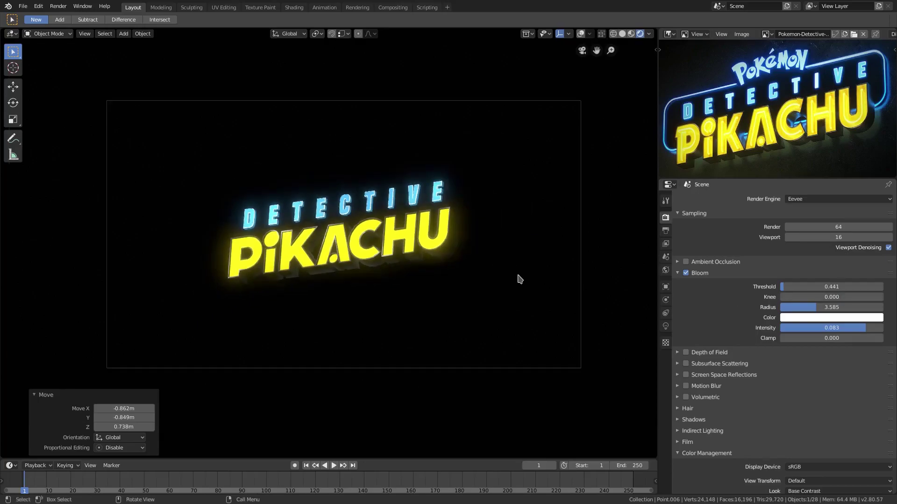
scroll(520, 275, "up", 3)
scroll(520, 279, "down", 3)
scroll(520, 279, "up", 3)
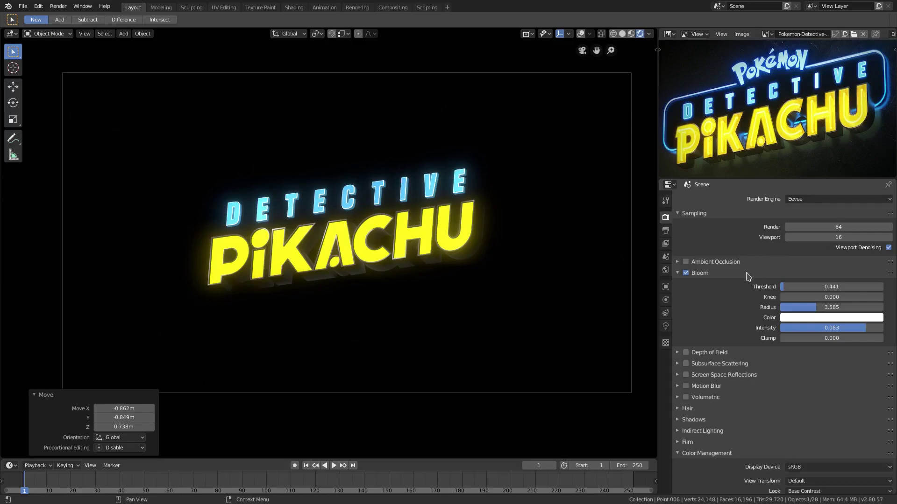
- Turn Bloom off and switch the viewport to material preview outside the camera view with overlays shown
left_click(686, 274)
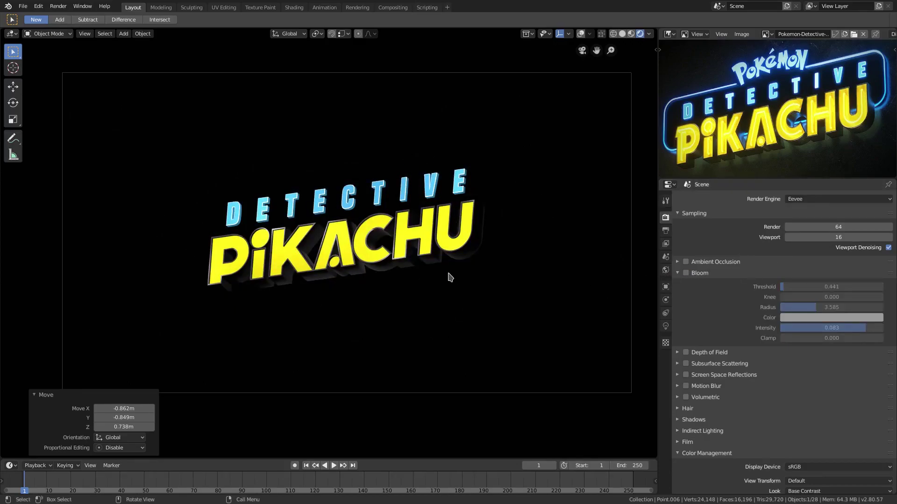
scroll(379, 216, "up", 1)
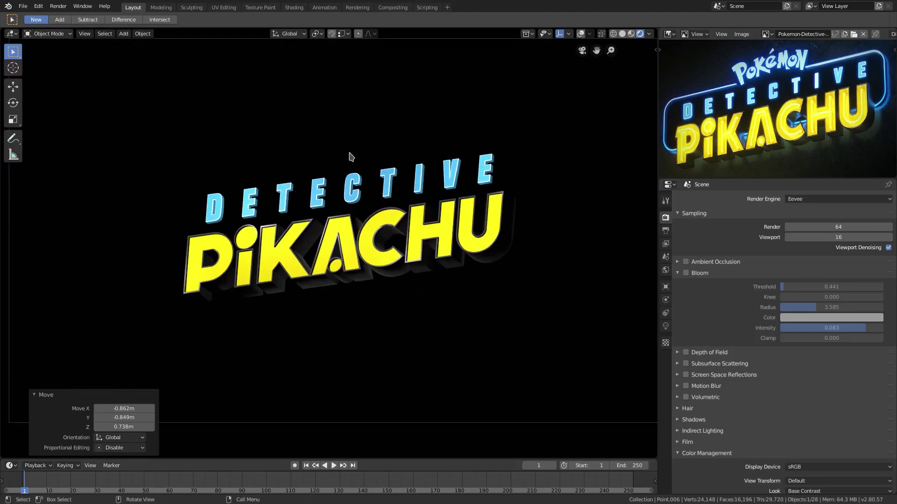
key("shift+a")
middle_click_drag(269, 180, 304, 196)
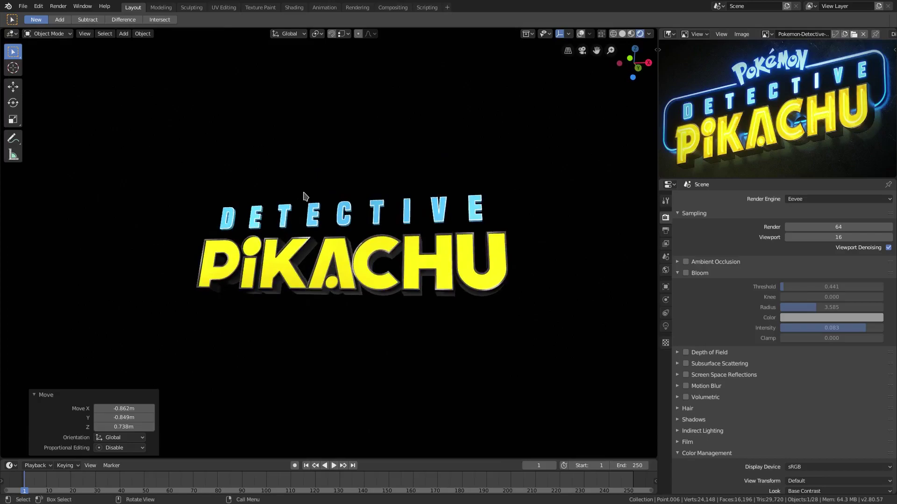
key("KP_1")
scroll(335, 202, "up", 1)
left_click(622, 33)
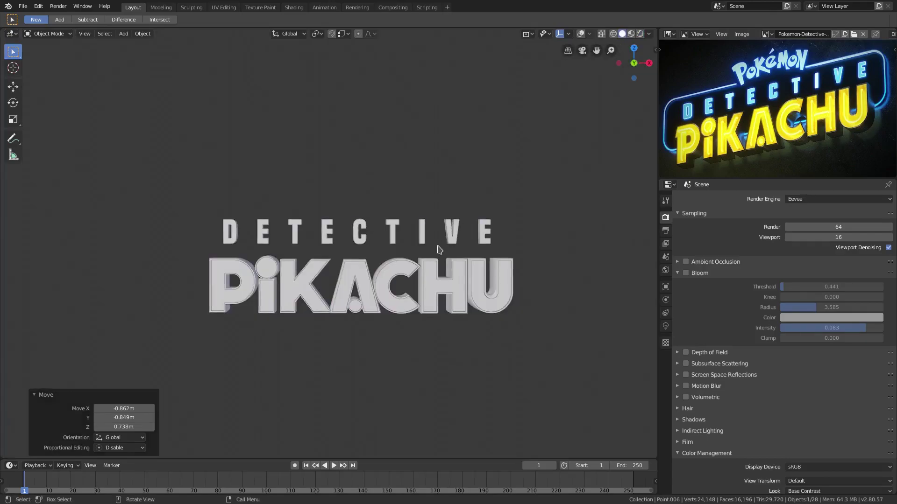
left_click(631, 34)
mouse_move(509, 196)
middle_mouse_down()
mouse_move(497, 261)
mouse_move(498, 202)
mouse_move(467, 159)
mouse_move(416, 133)
mouse_move(440, 240)
mouse_move(621, 244)
mouse_move(588, 226)
middle_mouse_up()
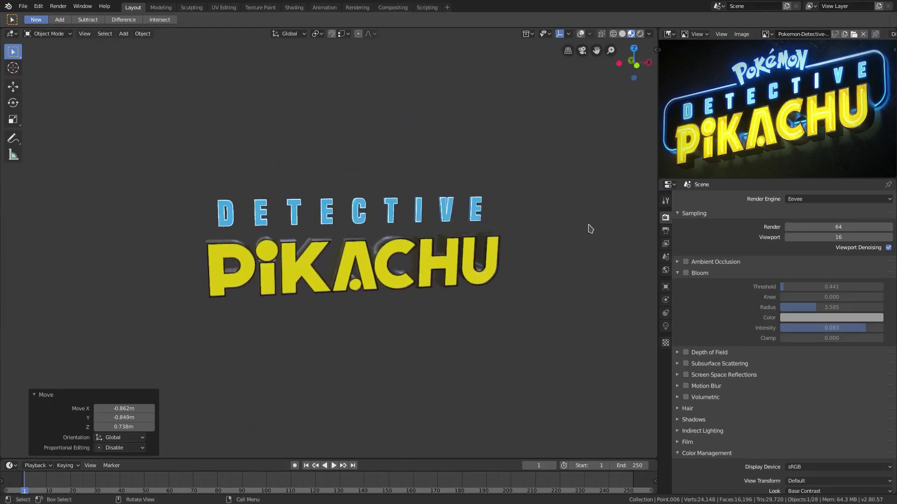
key("shift+alt+z")
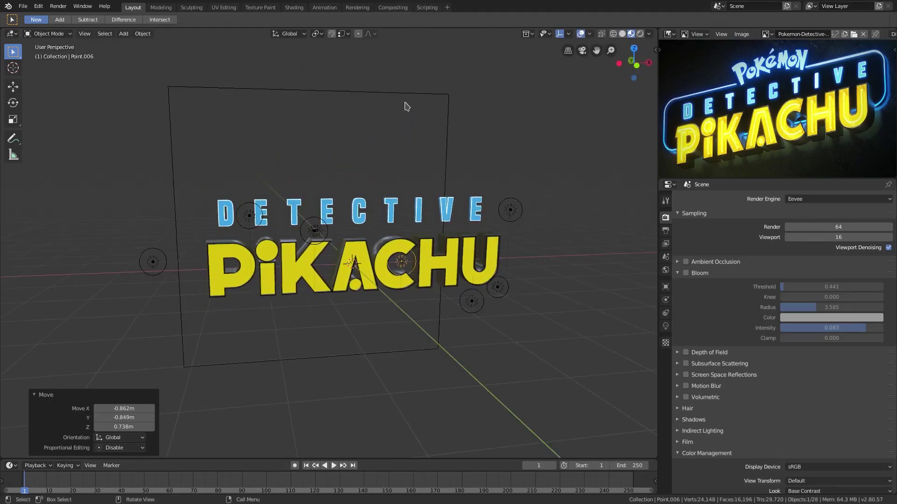
- Add a text object at the origin and rotate it 90° about the X axis so it stands upright
key("shift+a")
mouse_move(406, 107)
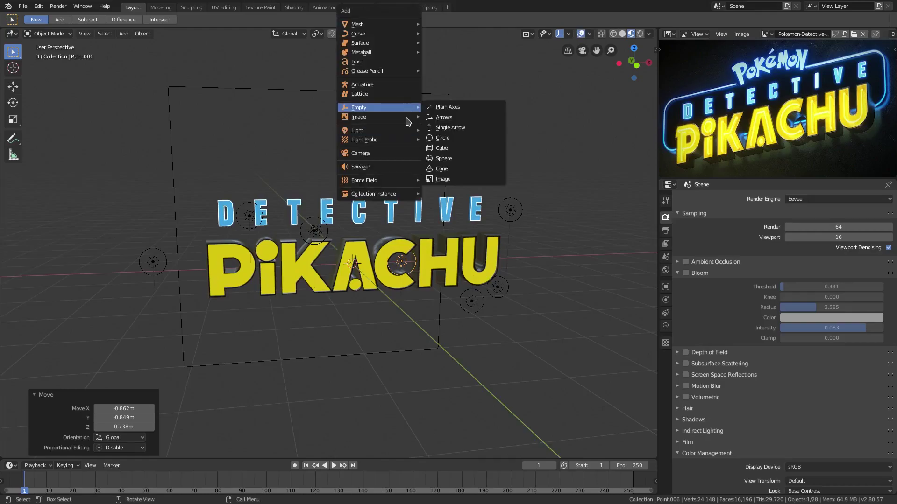
left_click(358, 62)
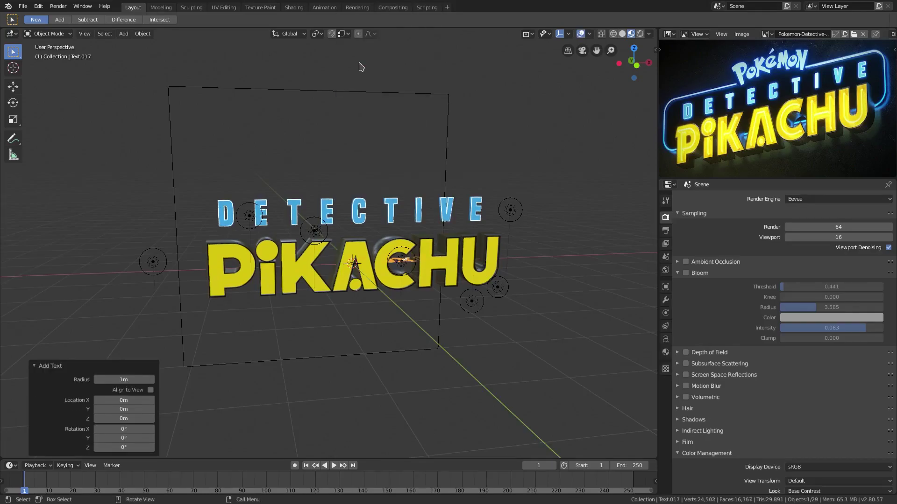
key("r")
key("x")
key("9")
key("0")
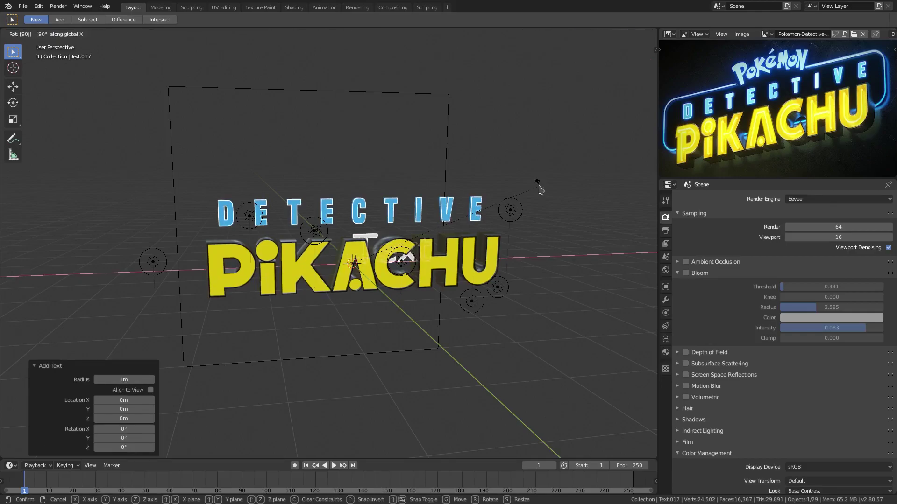
key("Return")
- Raise the new text object 1.79 m along Z so it sits above DETECTIVE
key("g")
key("z")
left_click(551, 107)
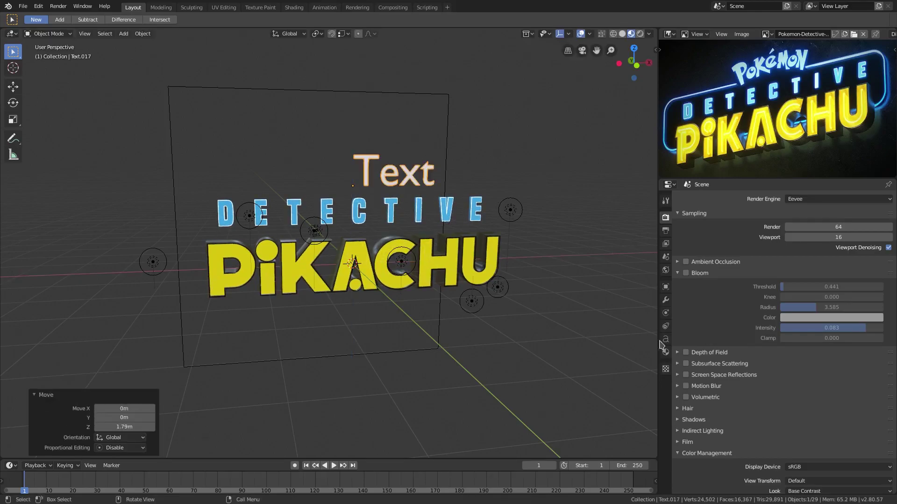
- Load Pokemon Solid.ttf from the Downloads folder as the new text's regular font
left_click(666, 340)
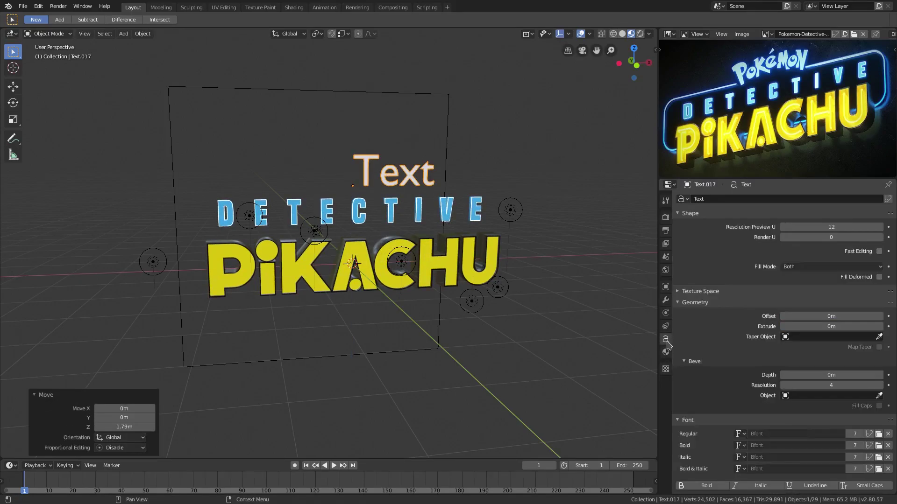
scroll(685, 350, "down", 2)
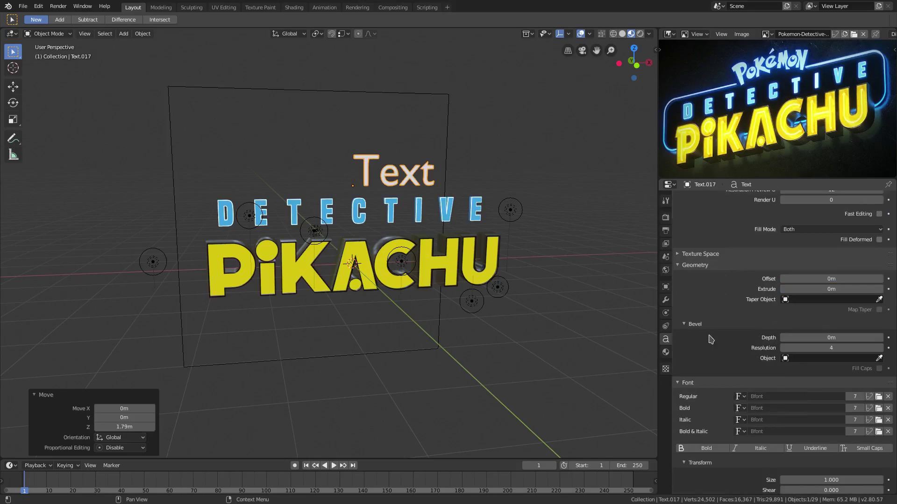
left_click(879, 397)
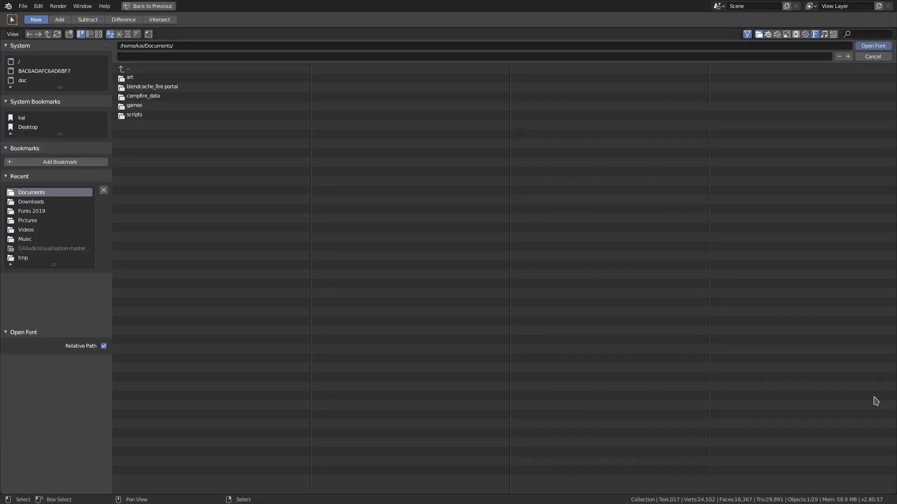
left_click(65, 200)
left_click(185, 124)
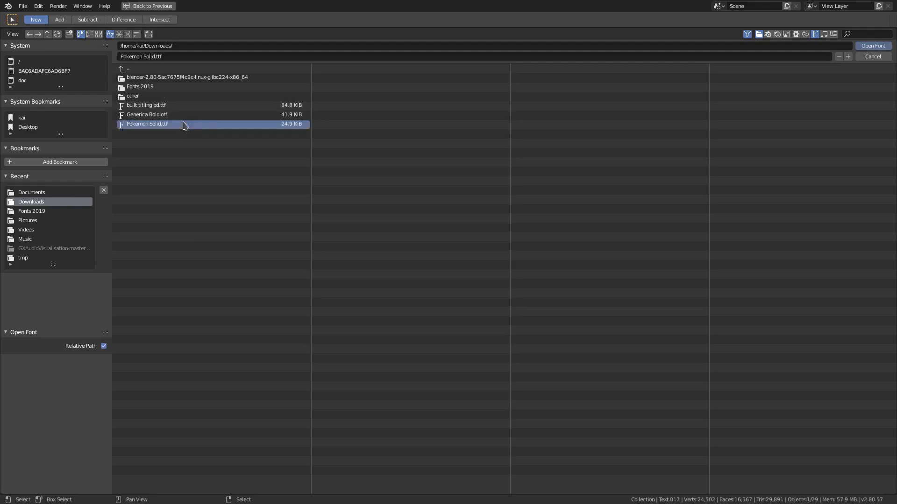
left_click(873, 46)
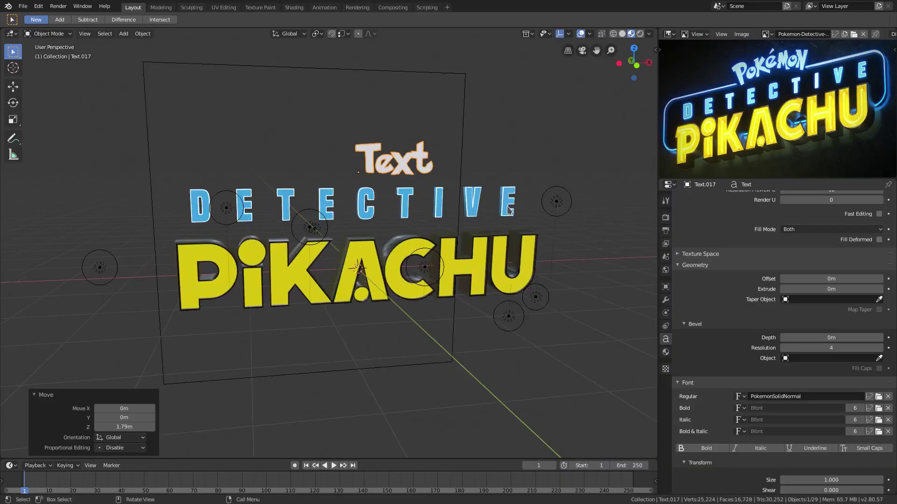
- Replace the placeholder word in the new text object with "Pokemon"
key("Tab")
key("BackSpace")
key("BackSpace")
key("BackSpace")
key("BackSpace")
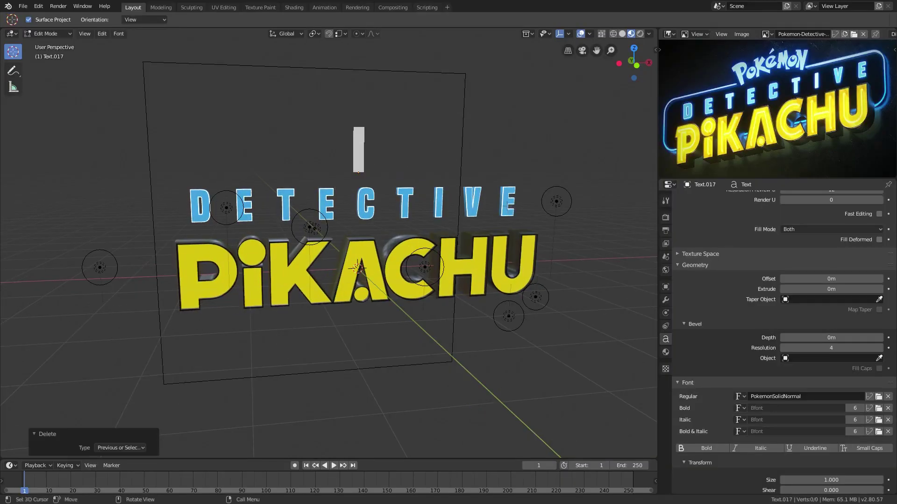
type("Poke")
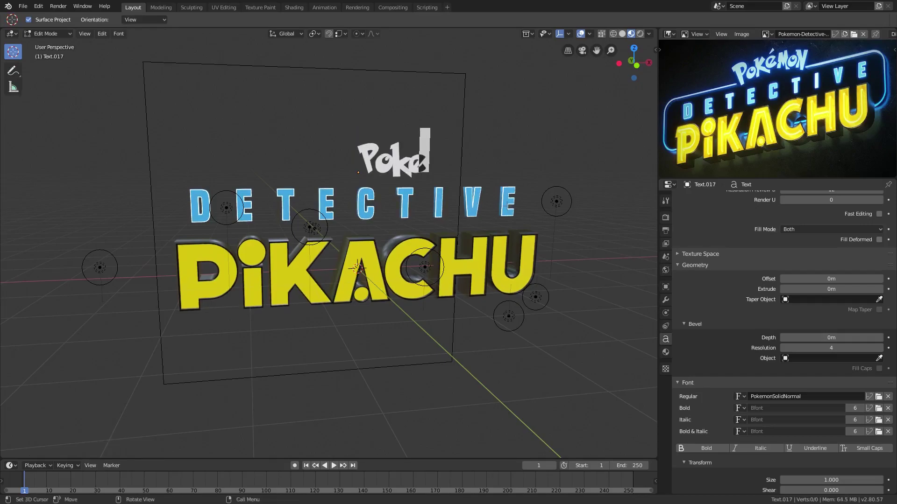
type("mon")
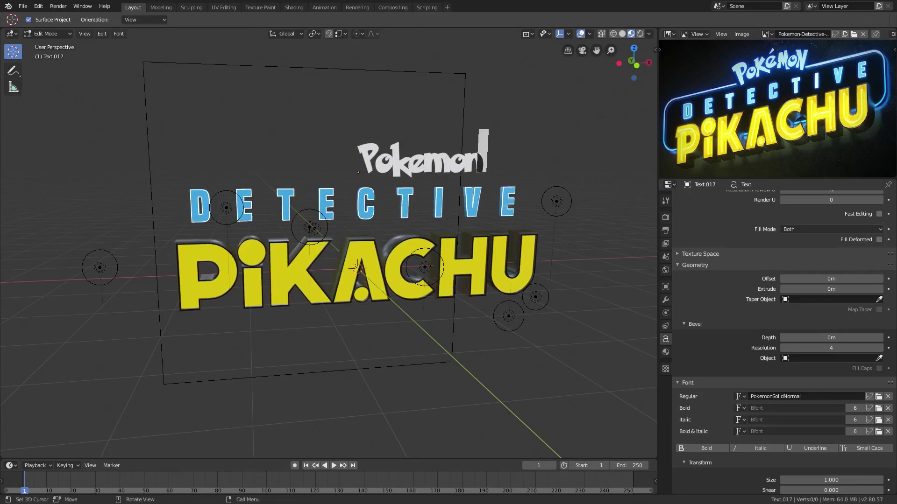
- Retype the end of the word with mixed capitals so the text reads "PoKeMoN"
key("BackSpace")
key("BackSpace")
key("BackSpace")
key("BackSpace")
key("BackSpace")
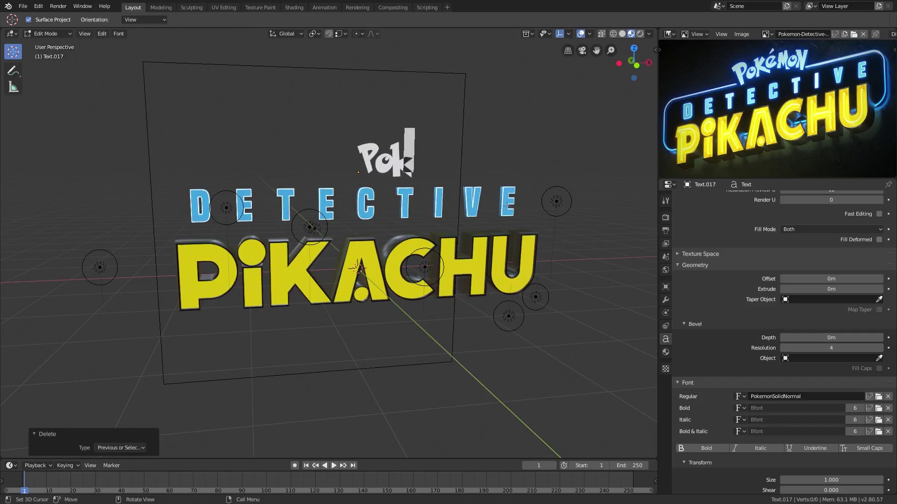
type("k")
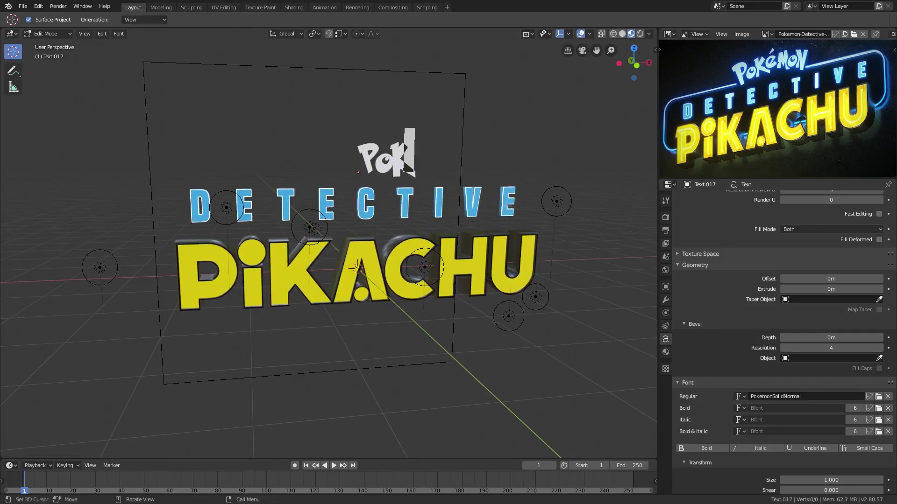
type("em")
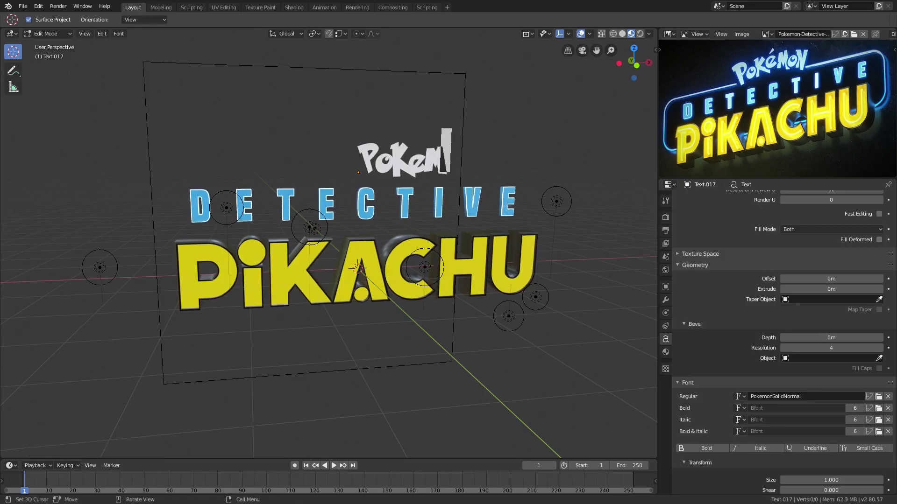
type("oN")
key("Tab")
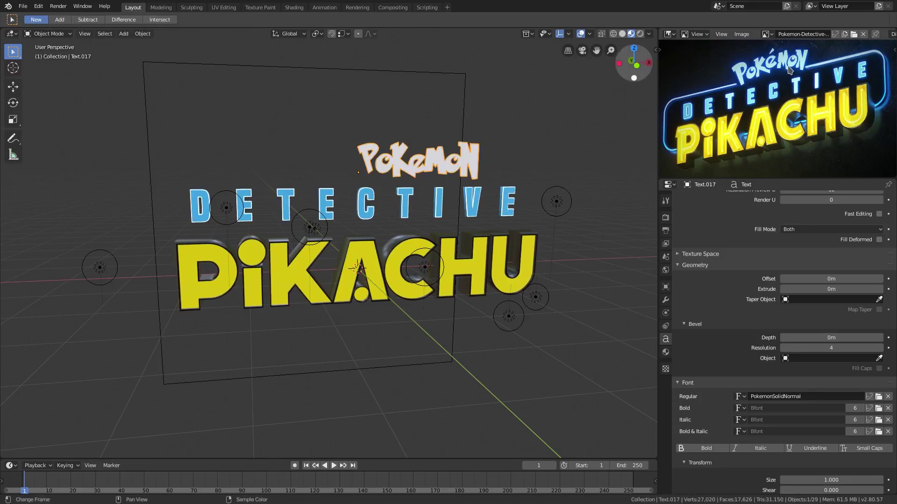
- Place the text cursor just before the final N of the PoKeMoN text
scroll(468, 167, "up", 8)
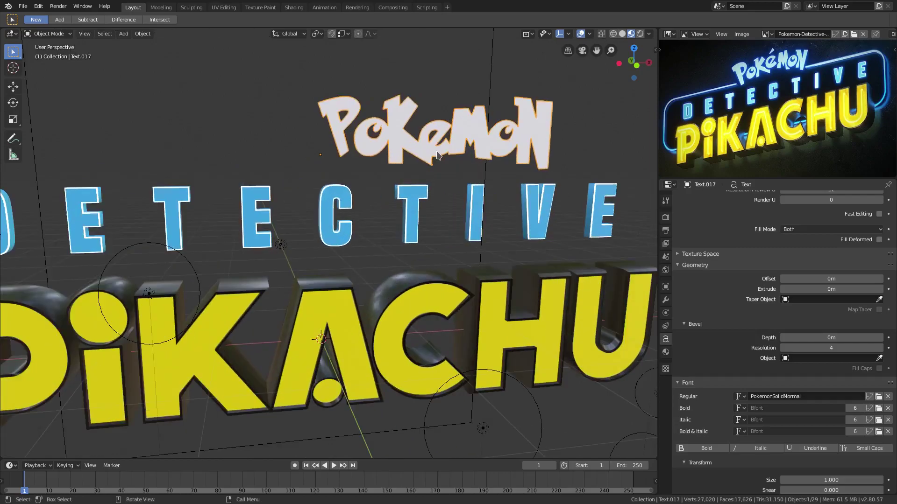
scroll(374, 177, "down", 5)
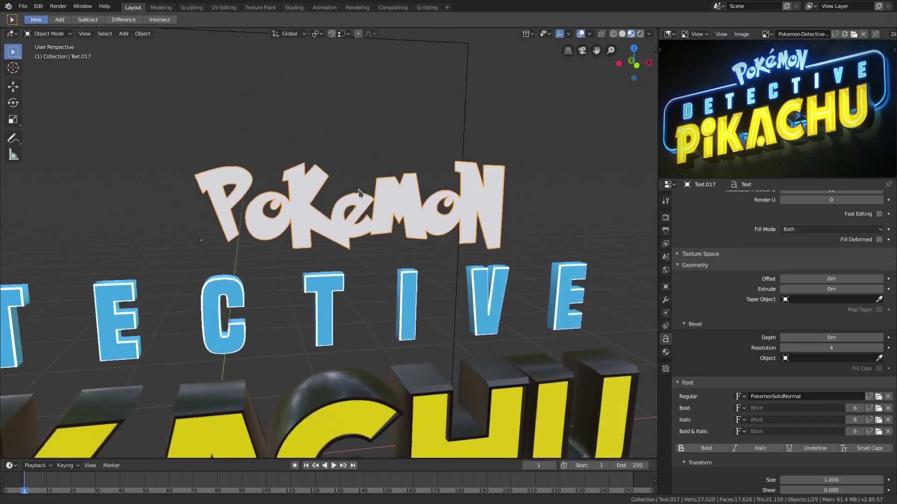
scroll(353, 186, "up", 4)
key("Tab")
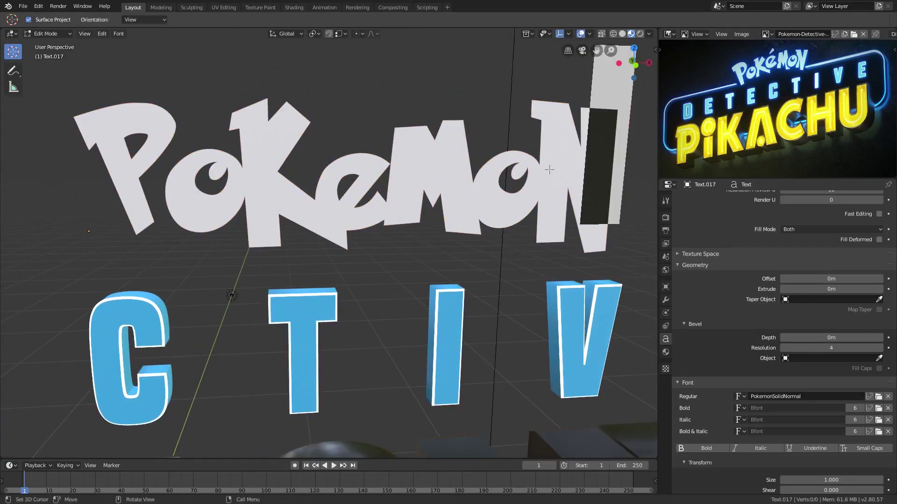
key("Left")
key("BackSpace")
key("Tab")
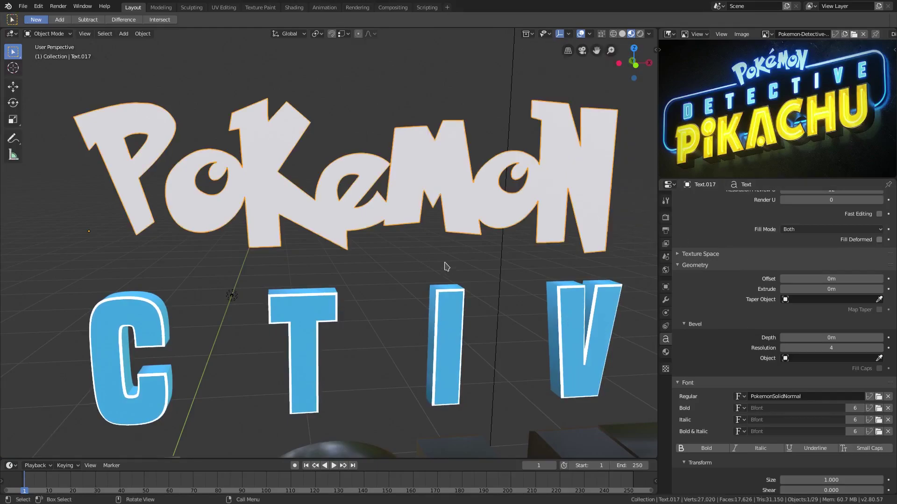
scroll(549, 169, "down", 3)
scroll(776, 326, "down", 5)
scroll(777, 326, "down", 5)
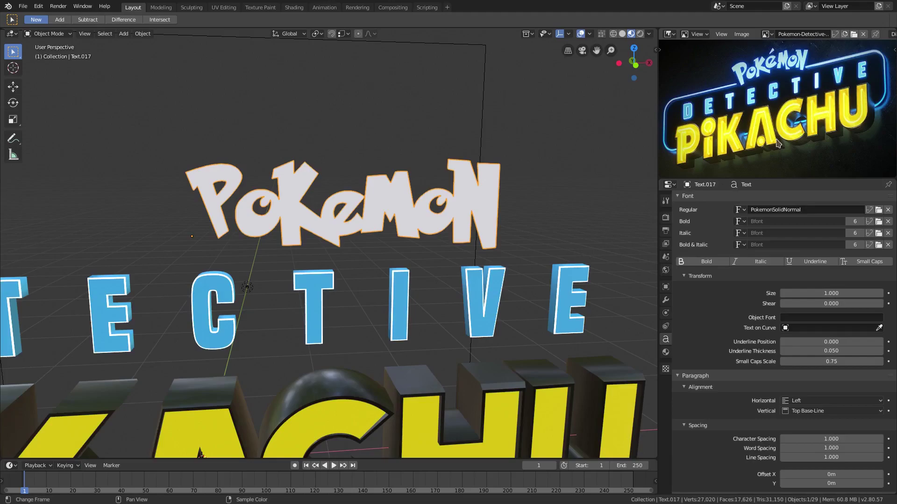
key("Tab")
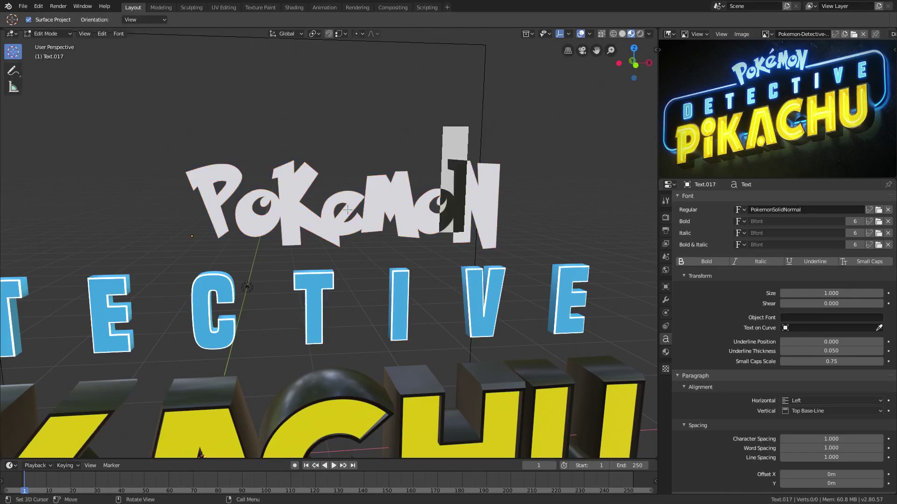
key("Tab")
- Scale the PoKeMoN text down uniformly by a factor of about 0.874
scroll(377, 207, "down", 3)
middle_click_drag(377, 207, 454, 229, "shift")
middle_click_drag(418, 304, 450, 321)
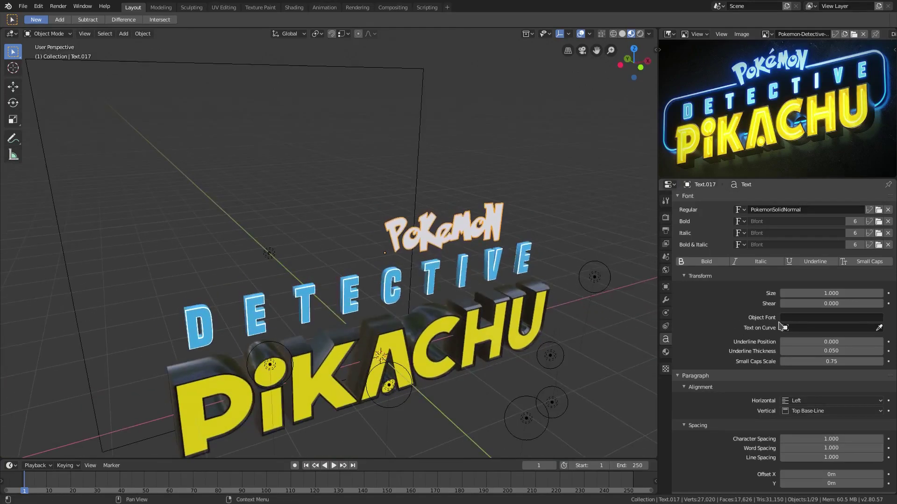
scroll(783, 311, "up", 4)
scroll(783, 312, "up", 4)
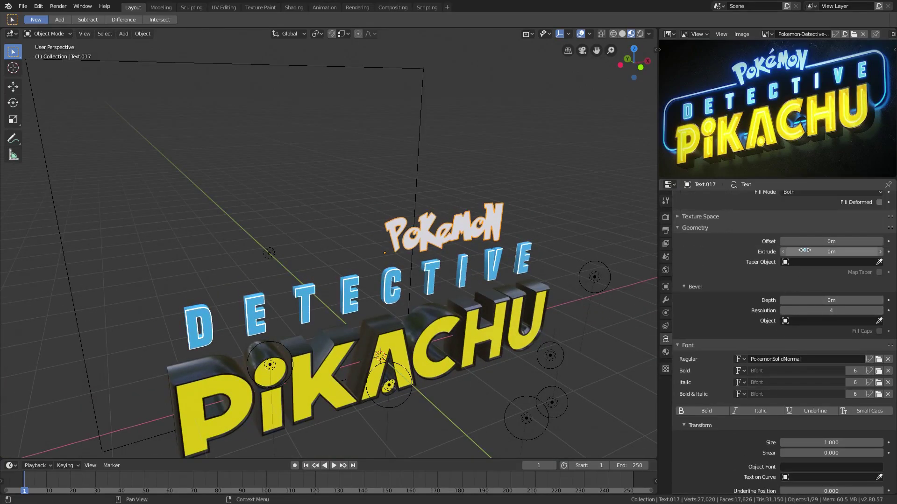
middle_click_drag(570, 251, 540, 240)
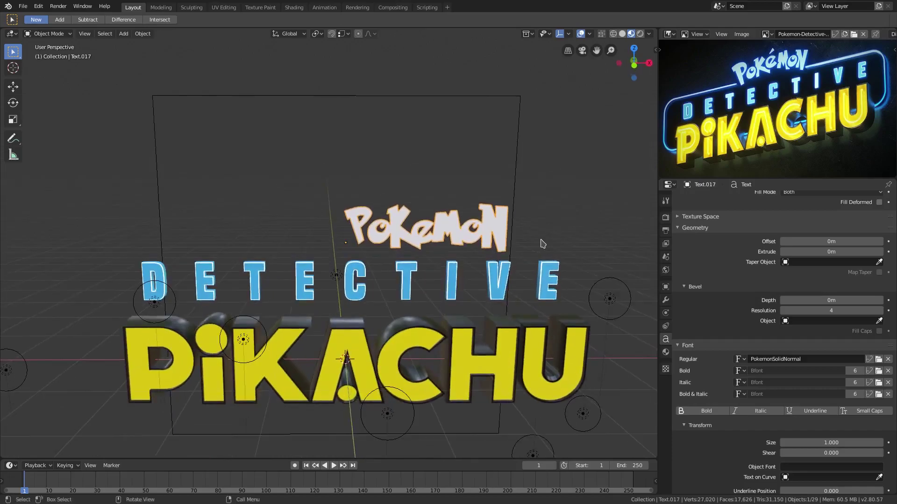
key("s")
left_click(525, 246)
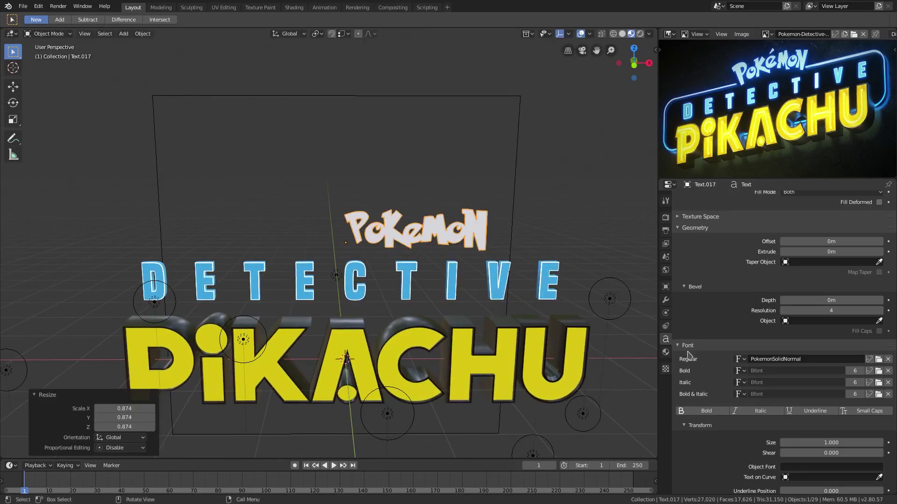
- Set the PoKeMoN text's horizontal alignment to Center
scroll(748, 394, "down", 9)
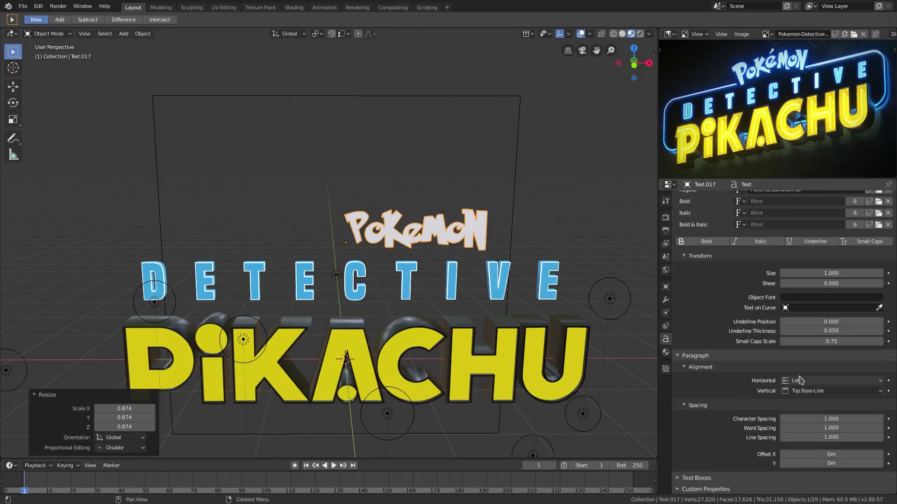
left_click(802, 382)
left_click(810, 402)
middle_click_drag(490, 262, 500, 242)
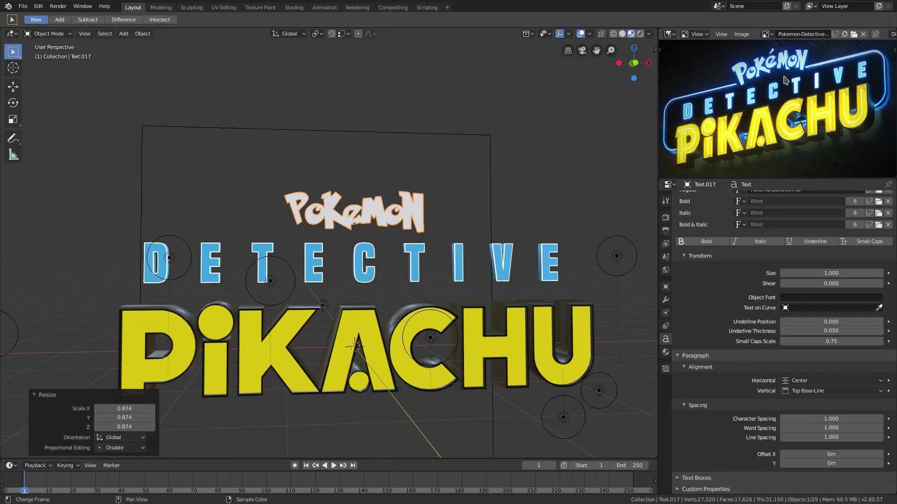
- Place the text cursor after the final N and duplicate the PoKeMoN text object in place
scroll(794, 303, "up", 6)
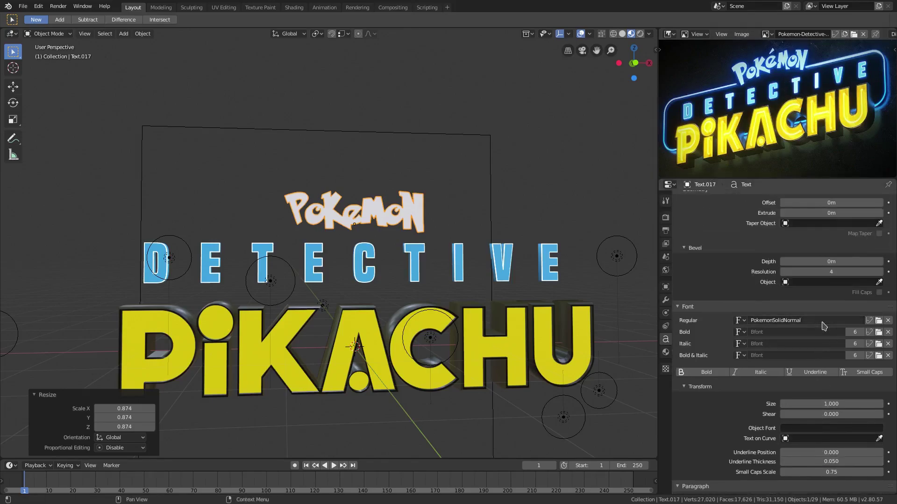
scroll(439, 210, "up", 4)
key("Tab")
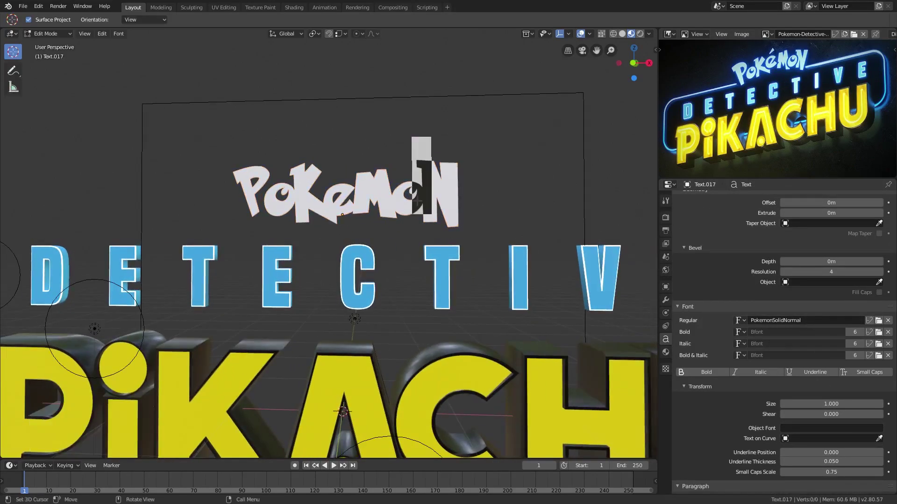
key("Right")
key("Tab")
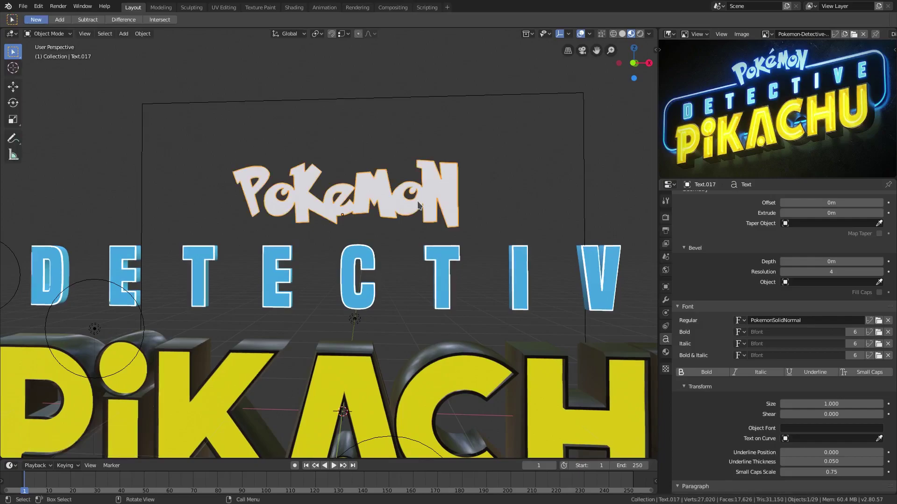
key("shift+d")
key("Escape")
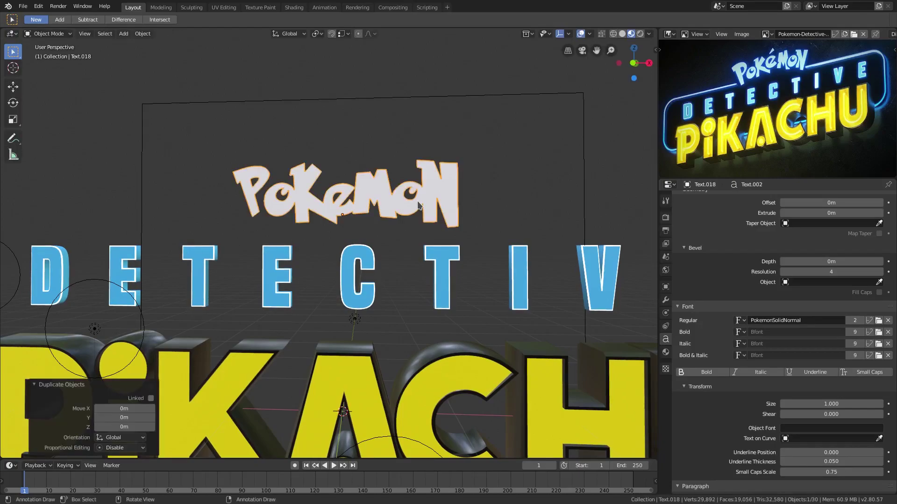
- Shorten the duplicate to "PoKe" and move it about -0.459 m along X onto the original's first letters
key("Tab")
key("BackSpace")
key("BackSpace")
key("BackSpace")
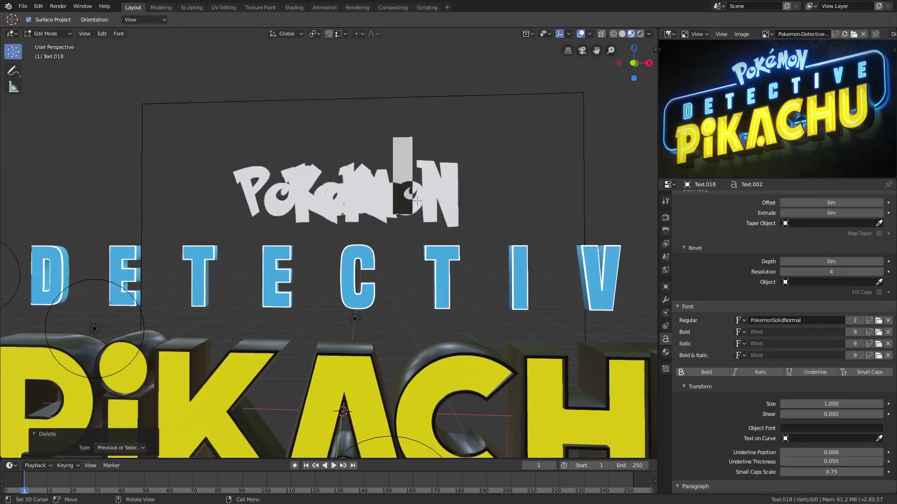
key("Tab")
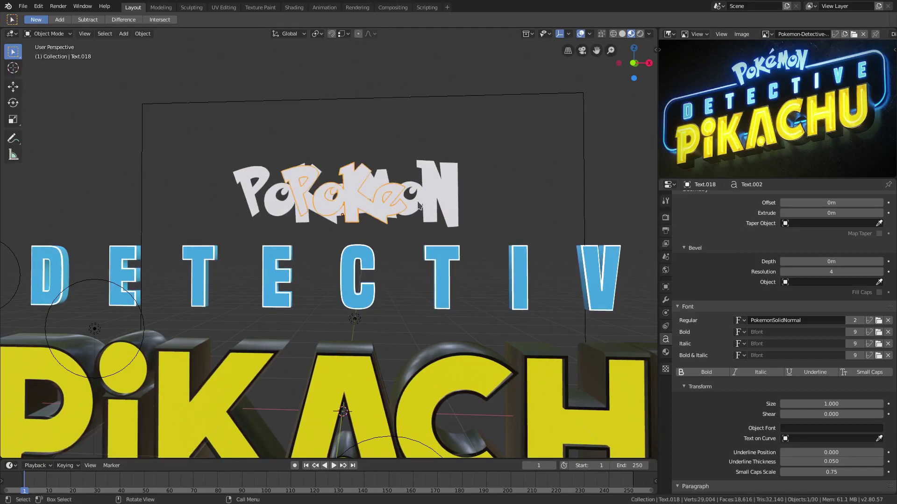
key("g")
key("x")
left_click(375, 199)
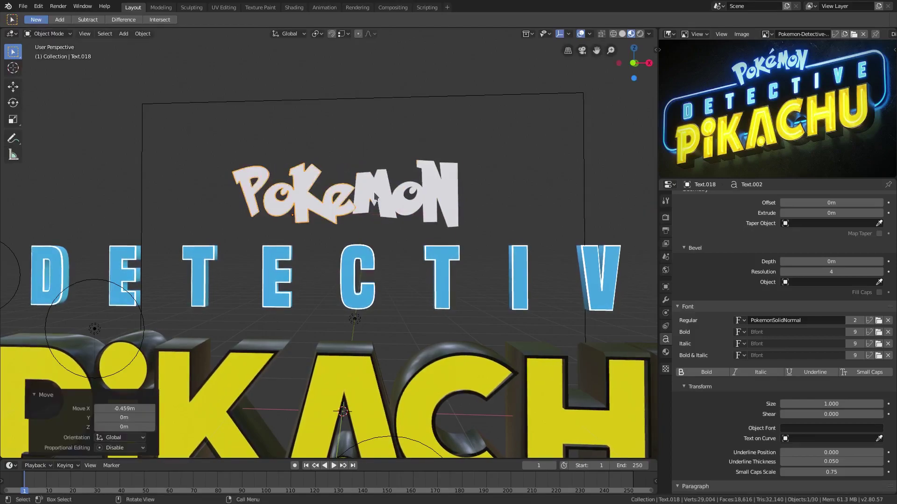
- Remove the first four letters from the original text, leaving "MoN", and move it about 0.582 m along X
left_click(374, 199)
key("Tab")
key("BackSpace")
key("BackSpace")
key("BackSpace")
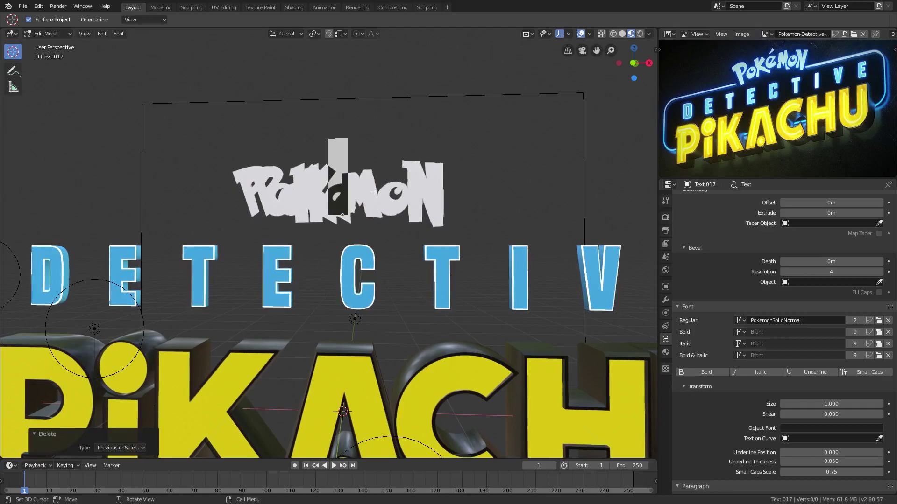
key("BackSpace")
key("BackSpace")
key("Tab")
key("g")
key("x")
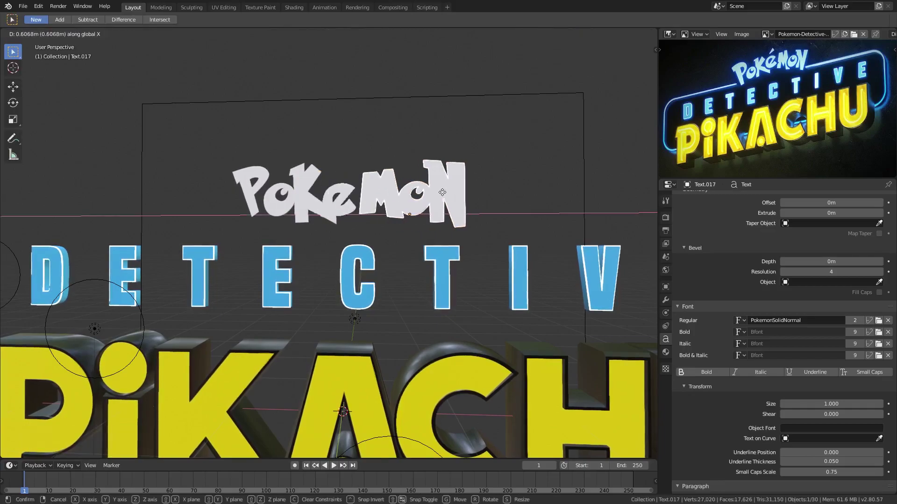
left_click(439, 192)
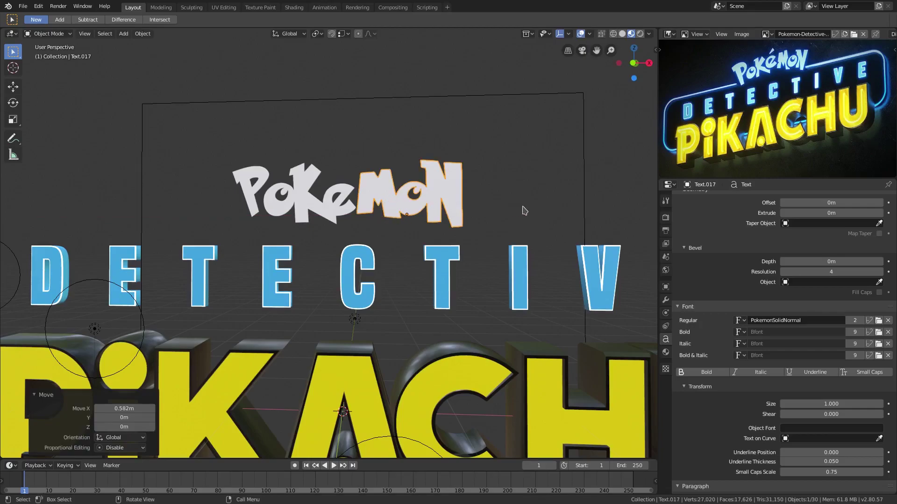
- Rotate the MoN part about 8° around Y and tilt the PoKe part the opposite way around Y
key("r")
key("y")
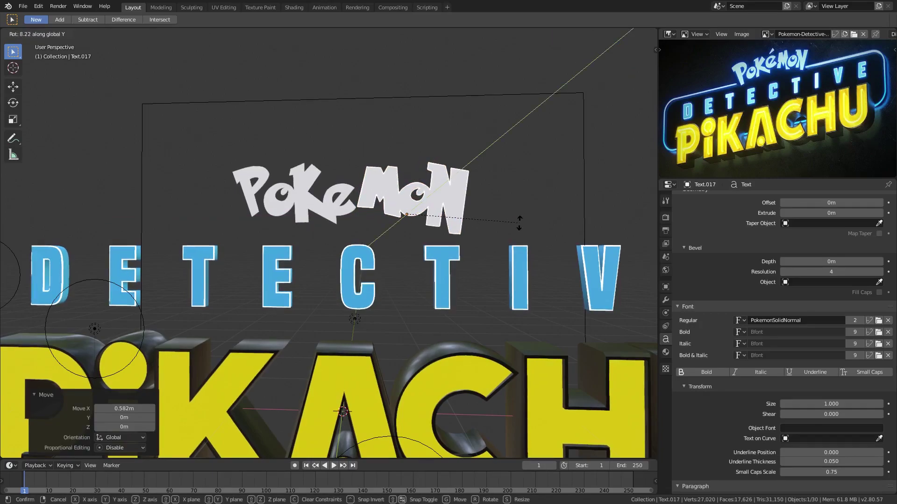
left_click(520, 223)
left_click(332, 200)
key("r")
key("y")
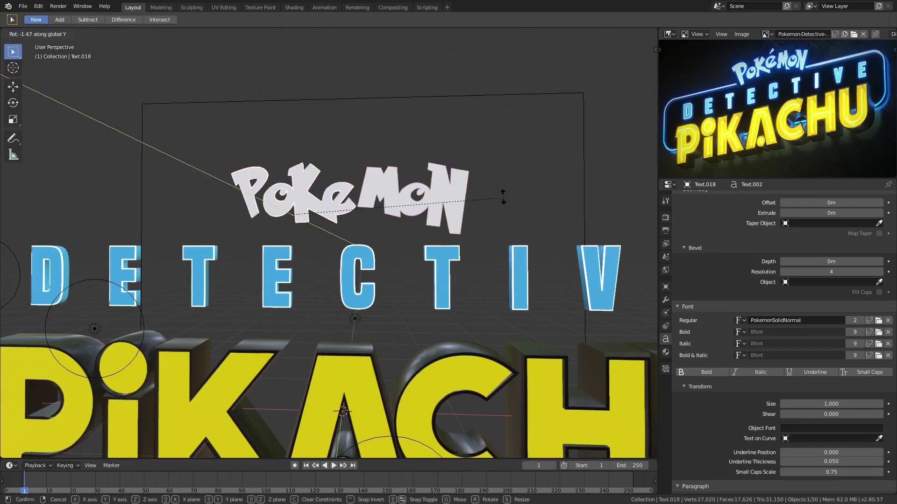
left_click(503, 173)
- Move the MoN part closer to PoKe along X, lowering it about 0.017 m along Z
left_click(438, 204)
key("g")
key("x")
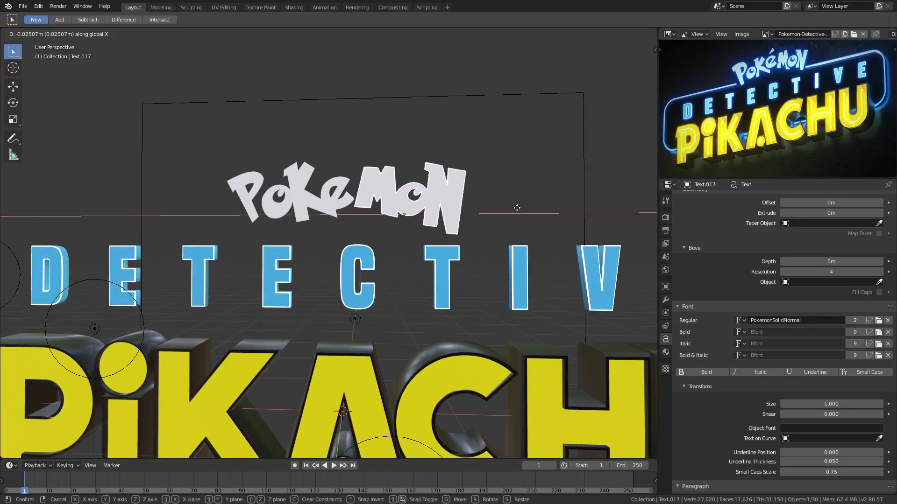
left_click(517, 208)
key("g")
key("z")
left_click(514, 208)
key("g")
key("x")
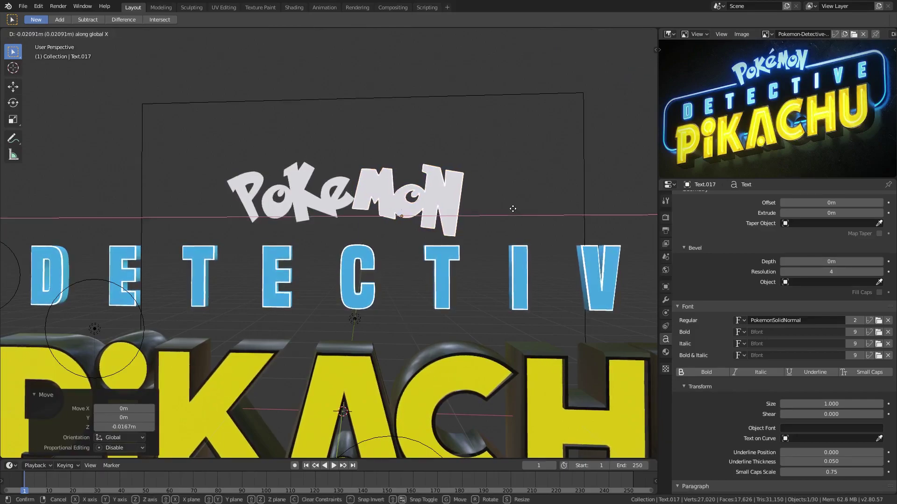
left_click(510, 208)
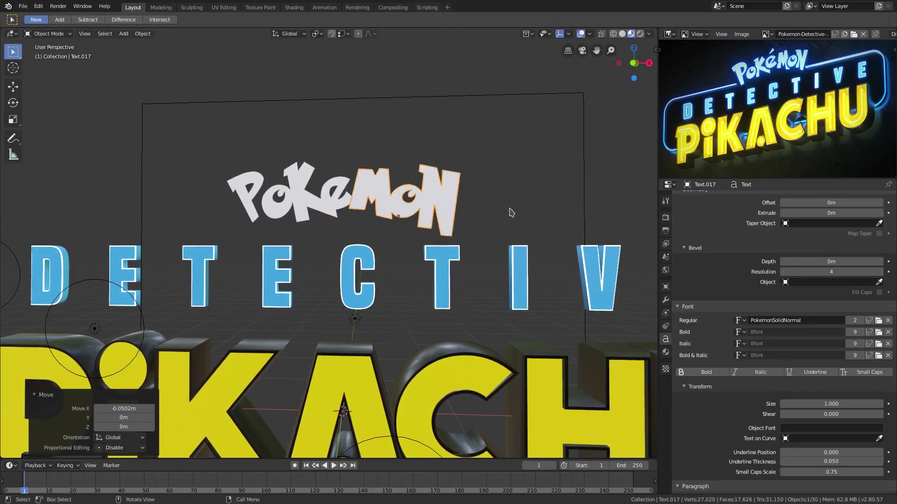
- Rotate the PoKe part further around Y and adjust its height along Z to line up with MoN
left_click(310, 194)
key("r")
key("y")
left_click(480, 197)
key("g")
key("z")
left_click(474, 196)
- Duplicate the MoN text in place and delete the final N from the copy, leaving "Mo"
mouse_move(457, 205)
middle_mouse_down()
mouse_move(495, 205)
mouse_move(456, 204)
middle_mouse_up()
left_click(460, 202)
key("Tab")
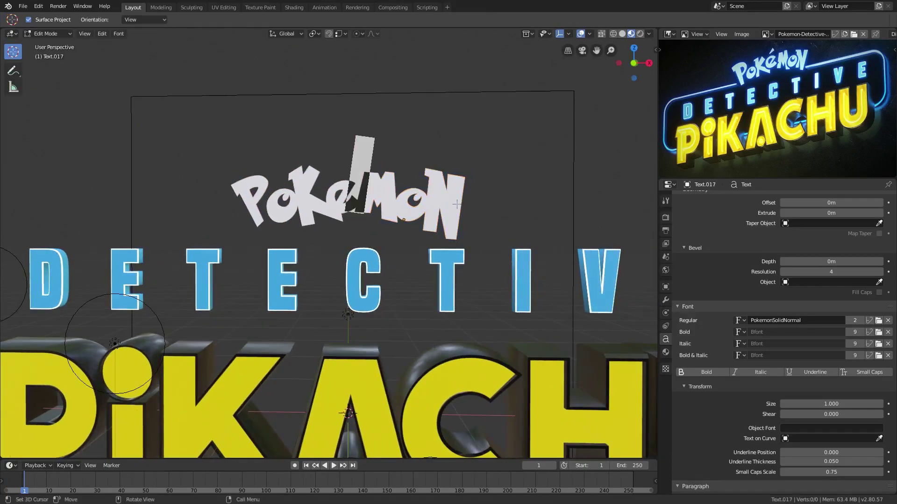
key("Tab")
key("shift+d")
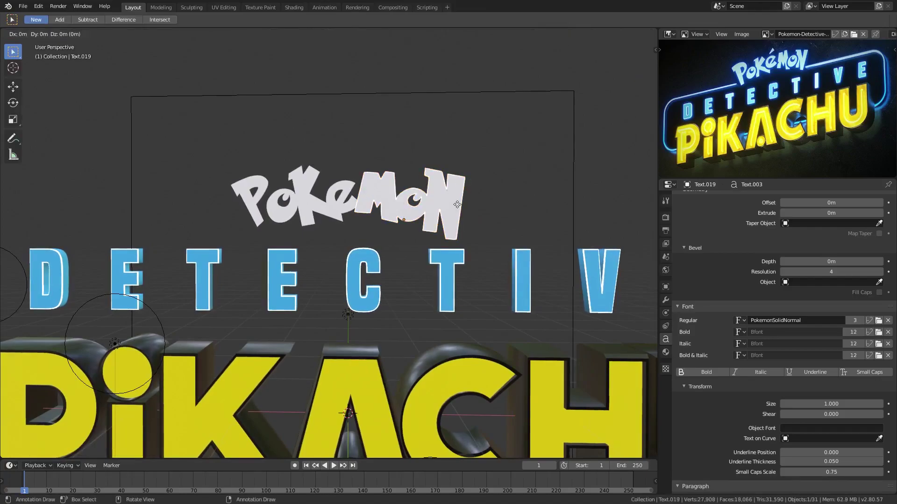
right_click(457, 204)
key("Tab")
key("BackSpace")
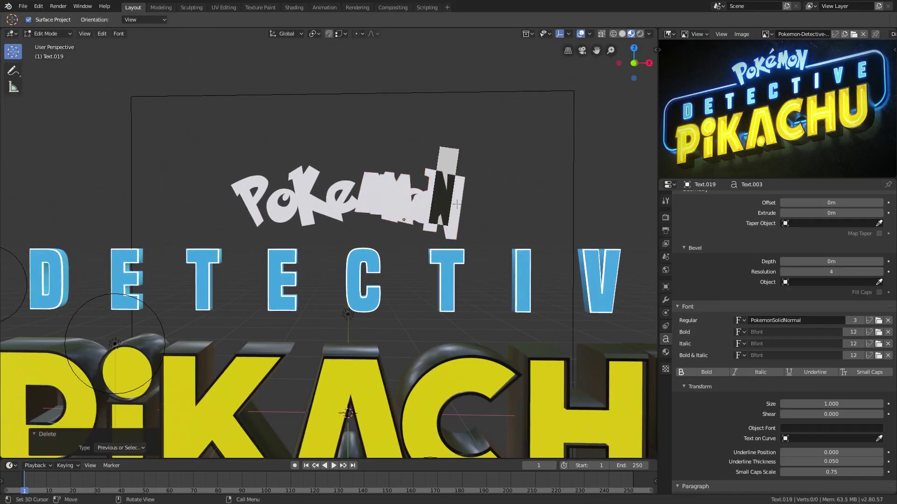
key("Tab")
- Delete "Mo" from the original MoN text and move the remaining N about 0.453 m along X
key("Tab")
key("Left")
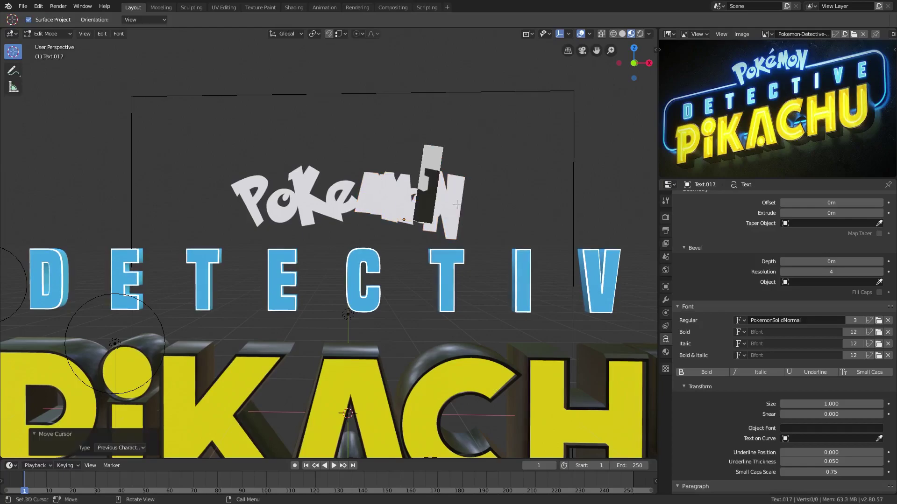
key("BackSpace")
key("BackSpace")
key("Tab")
key("g")
key("x")
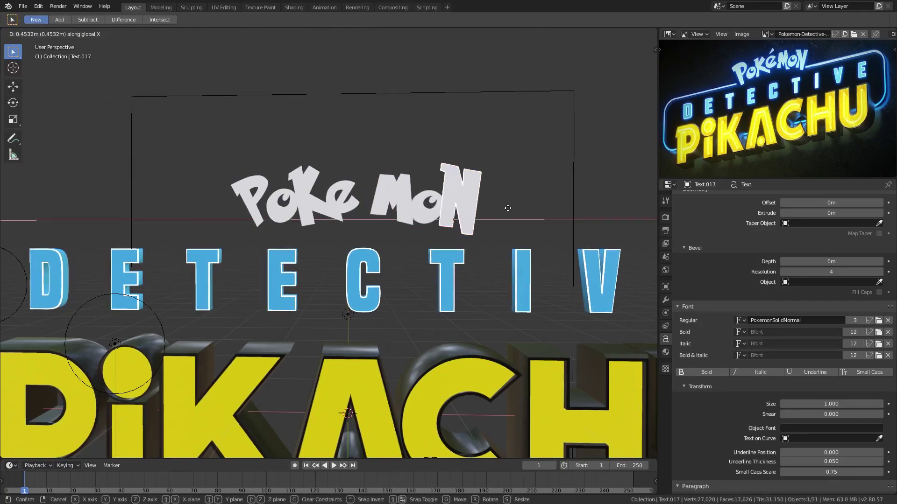
left_click(508, 208)
- Lower the N about 0.021 m and scale it uniformly by about 0.817
key("g")
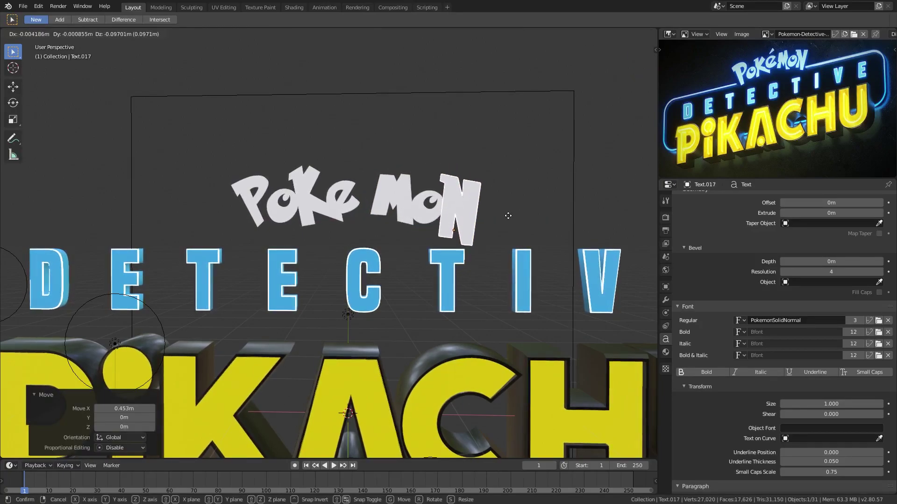
left_click(507, 208)
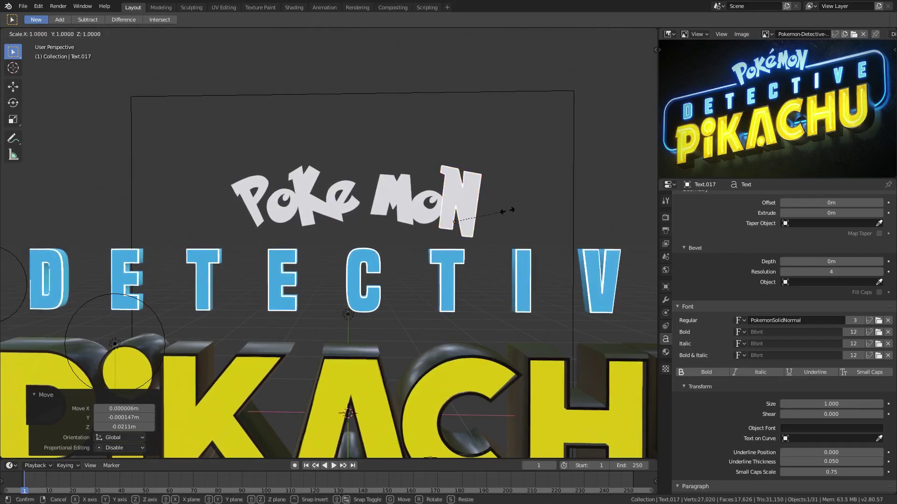
key("s")
left_click(496, 210)
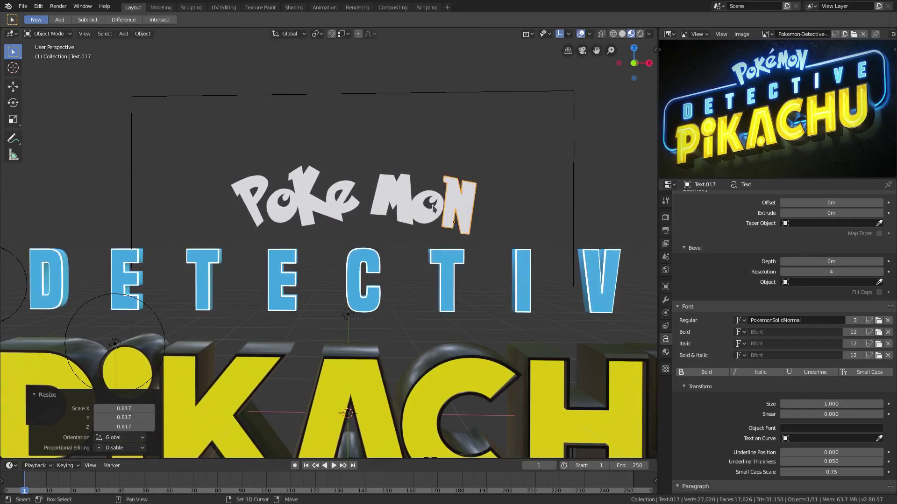
- Move the Mo and N parts together so they sit right beside PoKe
left_click(406, 205, "shift")
key("g")
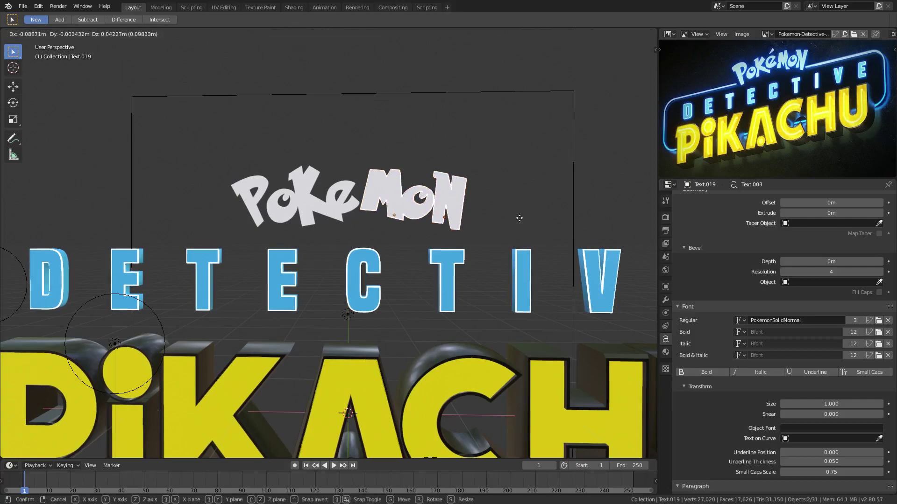
left_click(515, 222)
- Move the N about -0.055 m along X so it sits tightly against the Mo part
scroll(420, 233, "down", 4)
mouse_move(420, 232)
middle_mouse_down()
mouse_move(430, 218)
mouse_move(422, 228)
mouse_move(434, 241)
middle_mouse_up()
scroll(431, 204, "up", 4)
left_click(439, 238)
key("g")
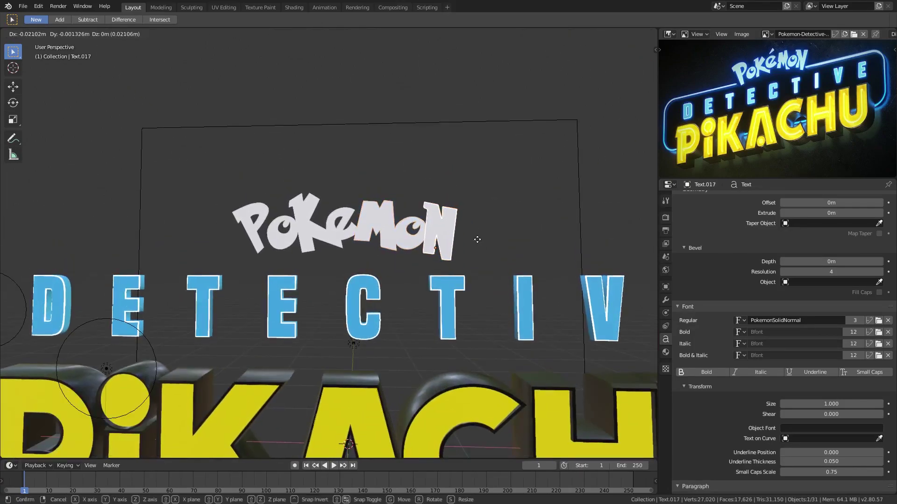
left_click(475, 240)
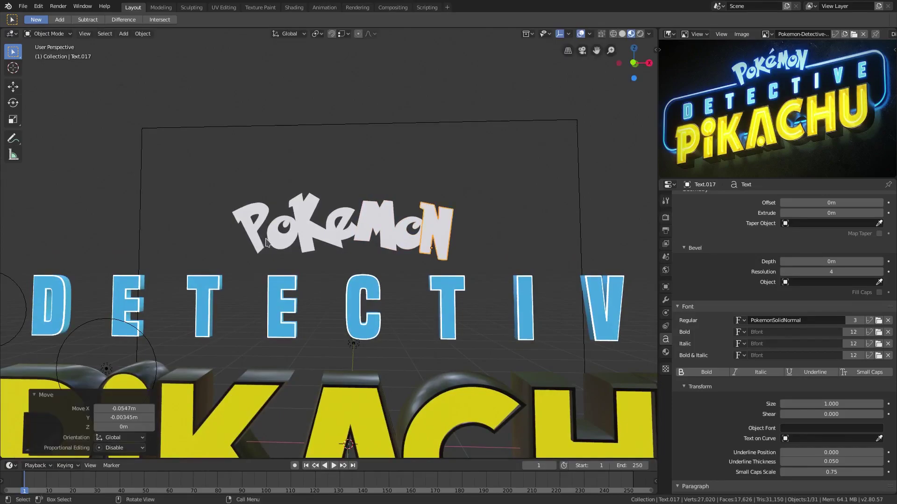
scroll(523, 228, "up", 1)
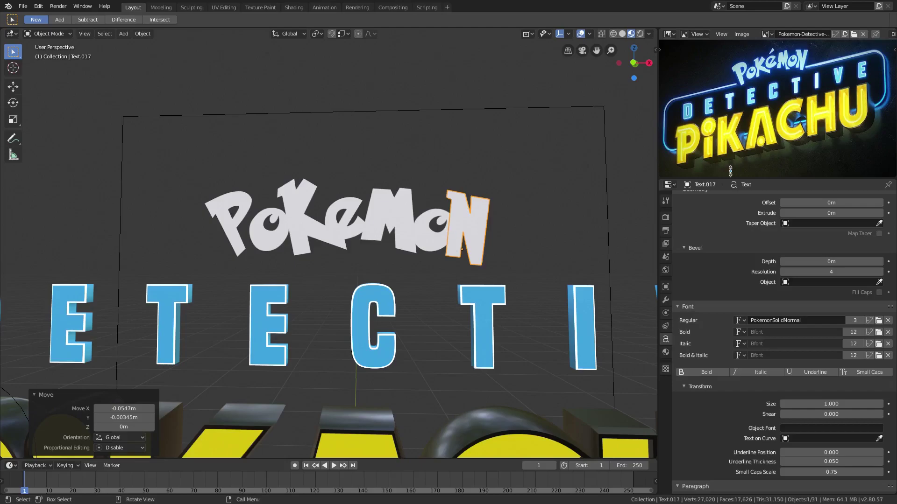
- Examine the Pokémon lettering up close in the reference image
scroll(792, 65, "up", 5)
middle_click_drag(794, 56, 817, 177)
middle_click_drag(819, 49, 817, 45)
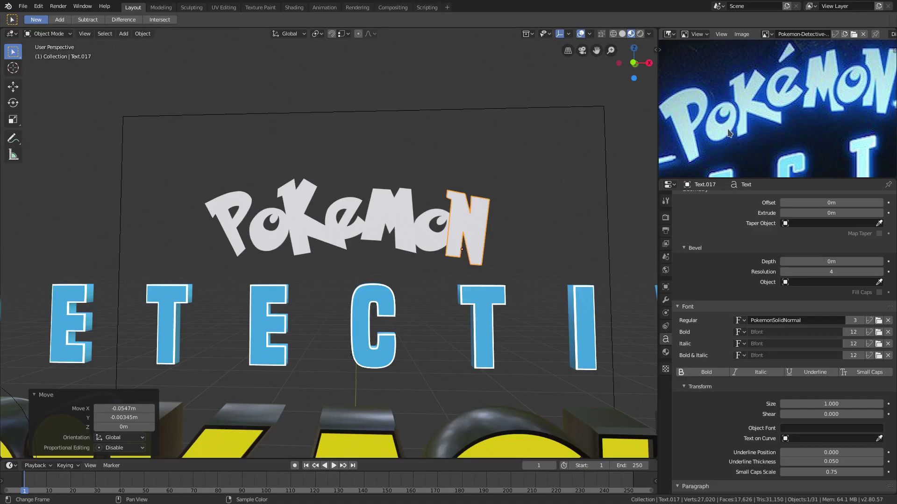
scroll(762, 99, "down", 4)
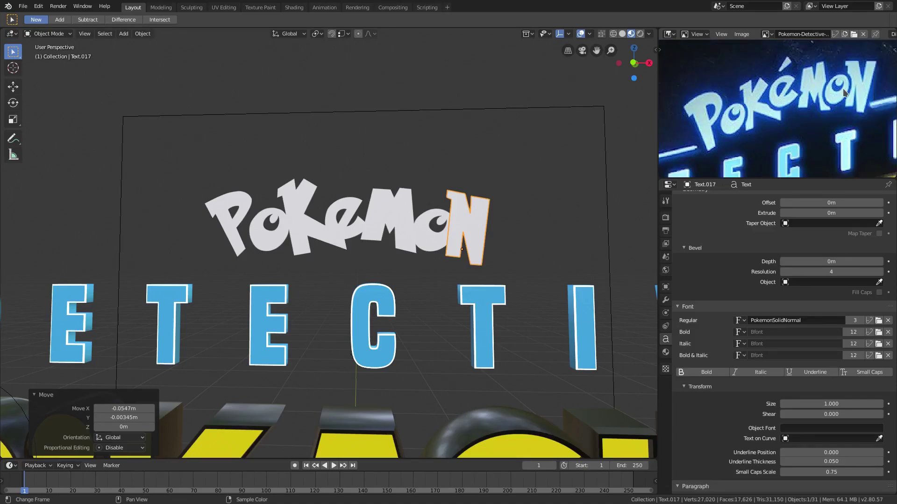
- Try to convert the PoKe, Mo and N text objects to meshes together
left_click(326, 238)
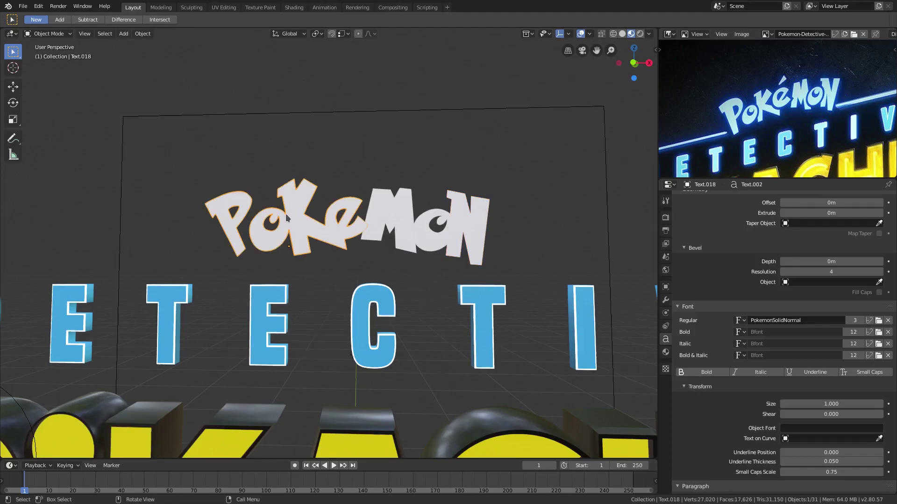
scroll(287, 212, "up", 3)
key("Tab")
key("Tab")
scroll(313, 209, "down", 2)
left_click(447, 213, "shift")
left_click(500, 227, "shift")
left_click(142, 34)
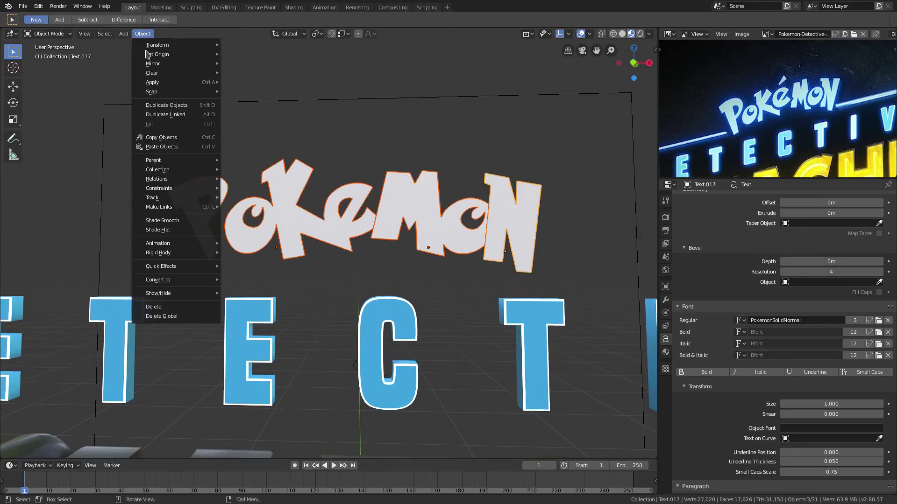
mouse_move(153, 58)
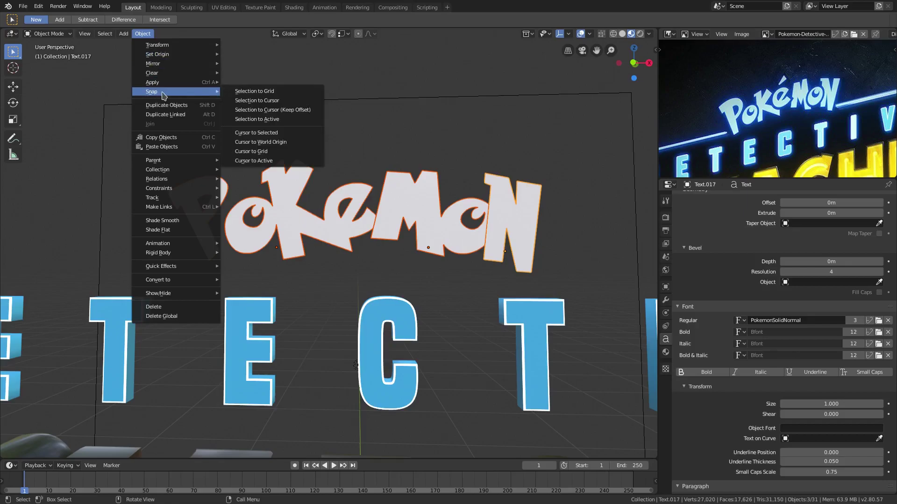
mouse_move(180, 280)
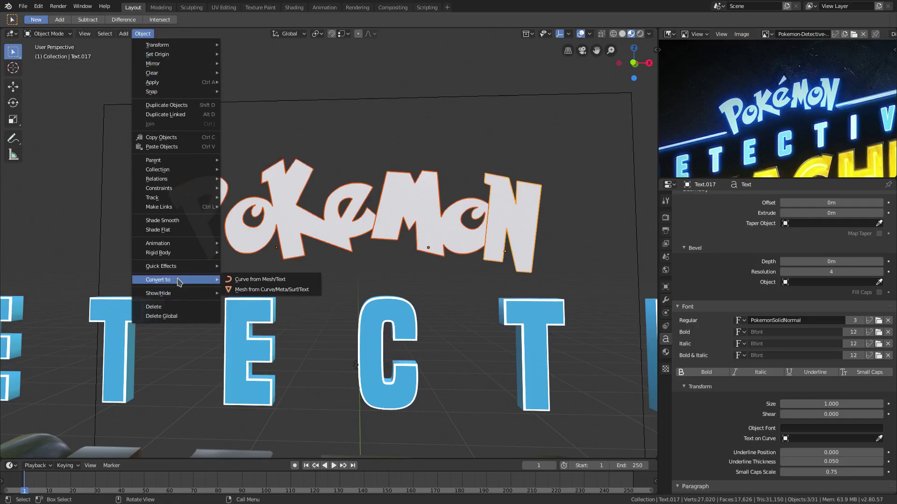
left_click(275, 292)
key("ctrl+z")
- Try converting only the PoKe text to a mesh and enabling Auto Smooth on its normals
left_click(284, 230)
left_click(144, 35)
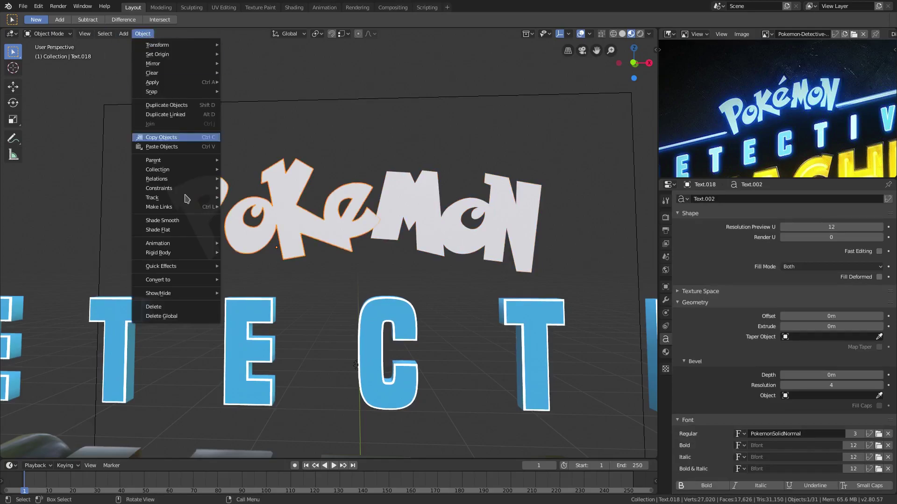
mouse_move(176, 241)
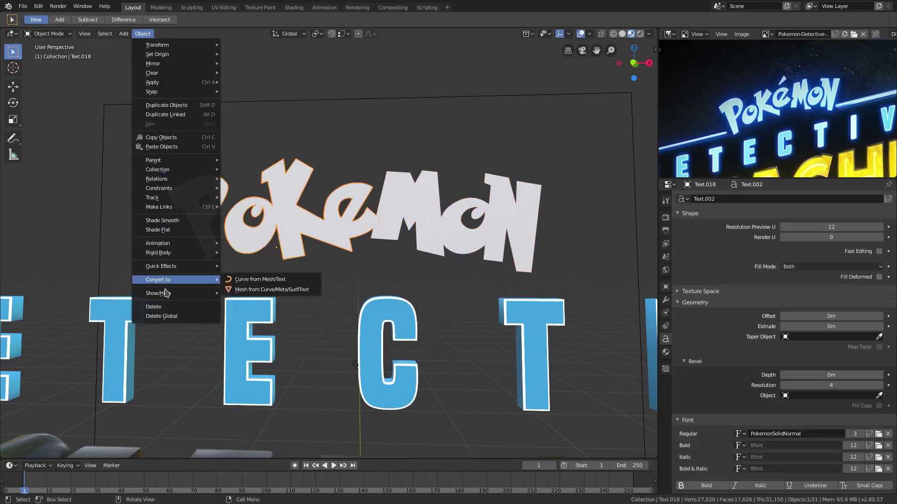
mouse_move(173, 279)
left_click(271, 290)
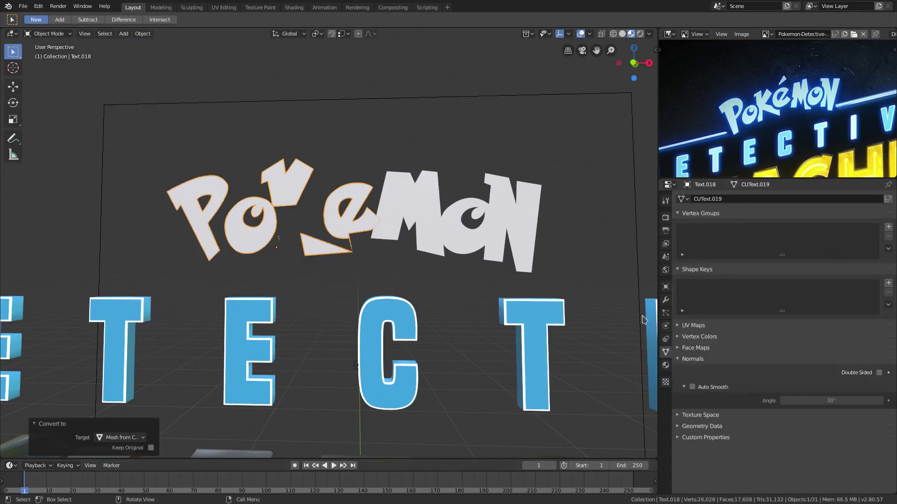
left_click(692, 387)
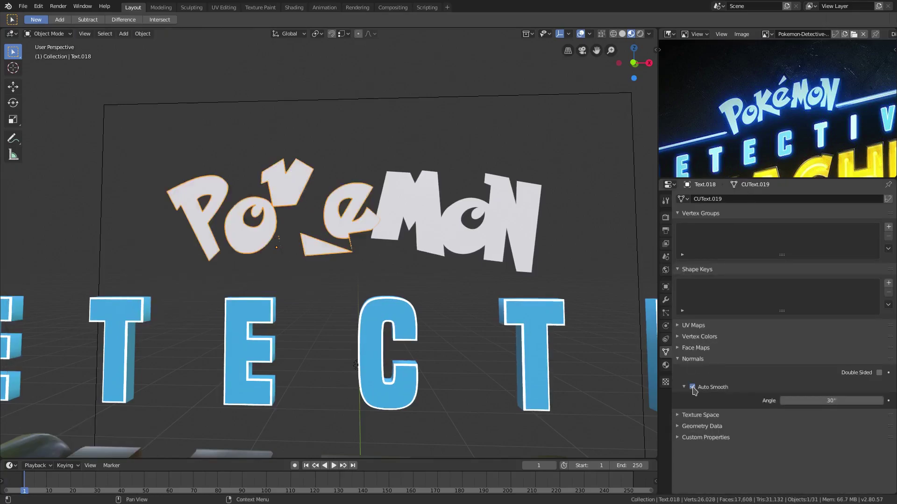
- Undo the Auto Smooth change and the mesh conversion so PoKe is an editable text object again
key("ctrl+z")
key("ctrl+z")
key("ctrl+z")
key("ctrl+z")
key("Tab")
key("Tab")
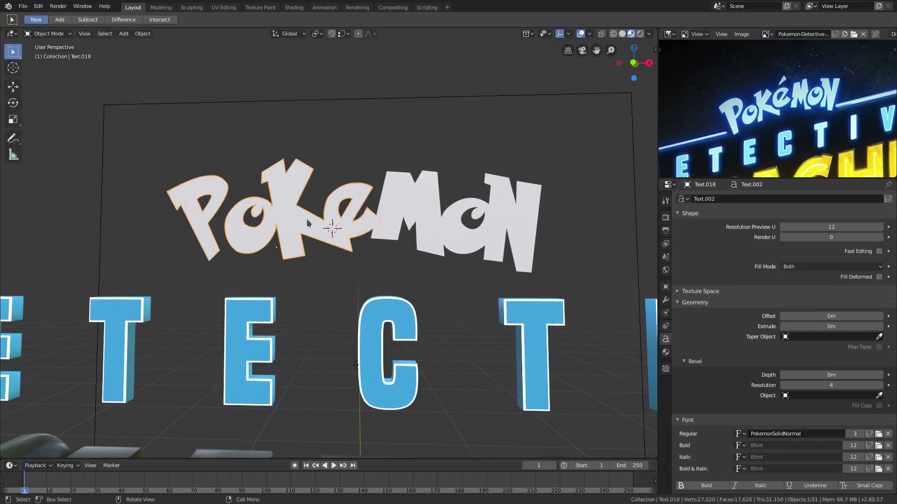
- Try to convert the PoKe text to a curve and check it in edit mode
scroll(309, 224, "up", 2)
left_click(142, 34)
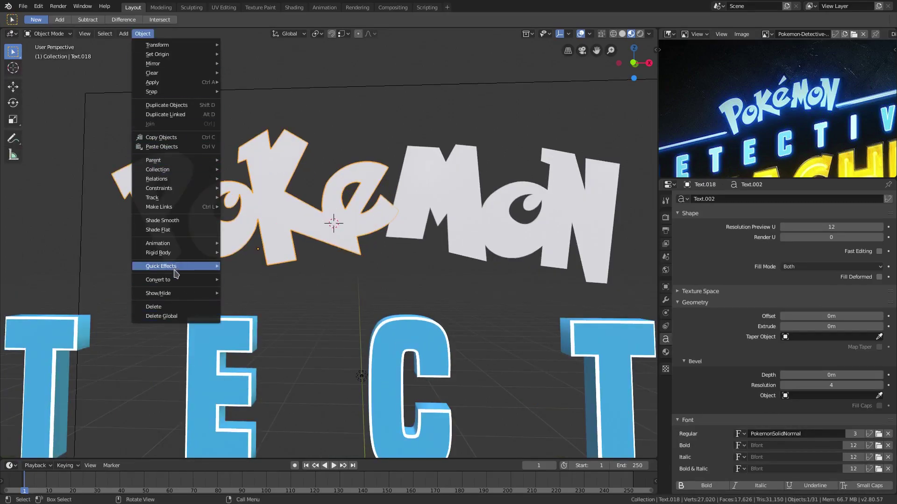
mouse_move(176, 280)
left_click(285, 282)
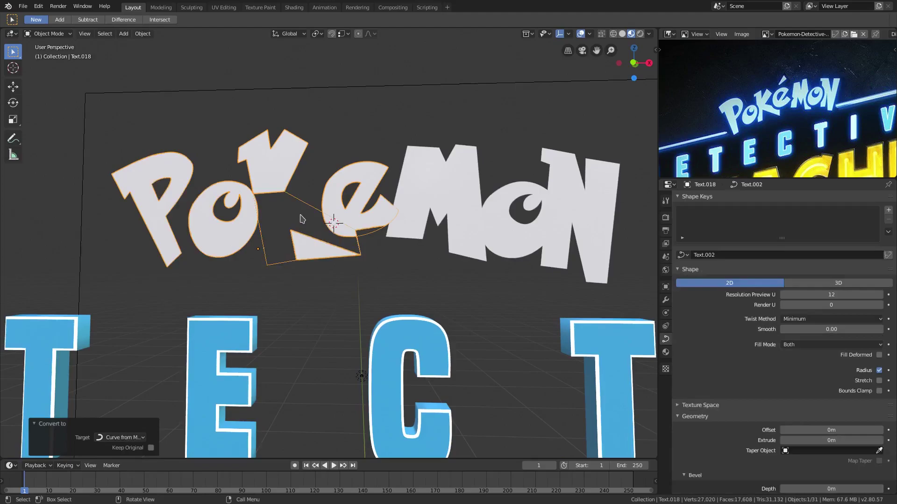
key("Tab")
key("Tab")
key("Tab")
key("Tab")
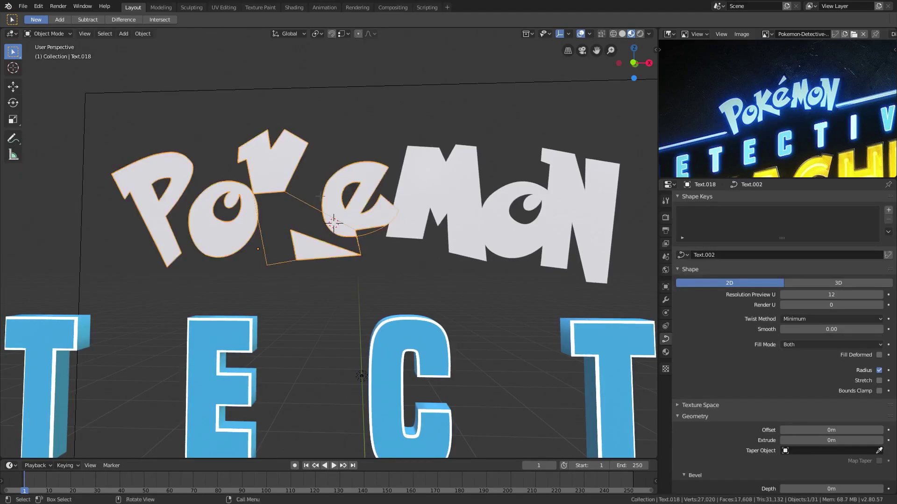
key("ctrl+z")
- Delete the letter e from the PoKe text and try converting the remaining PoK to a mesh
key("Tab")
scroll(339, 195, "down", 2)
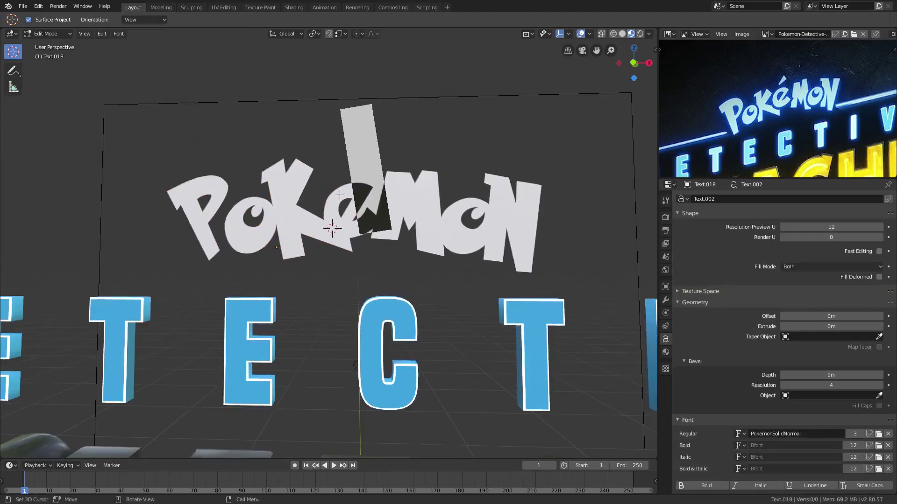
key("BackSpace")
key("BackSpace")
key("Tab")
left_click(142, 34)
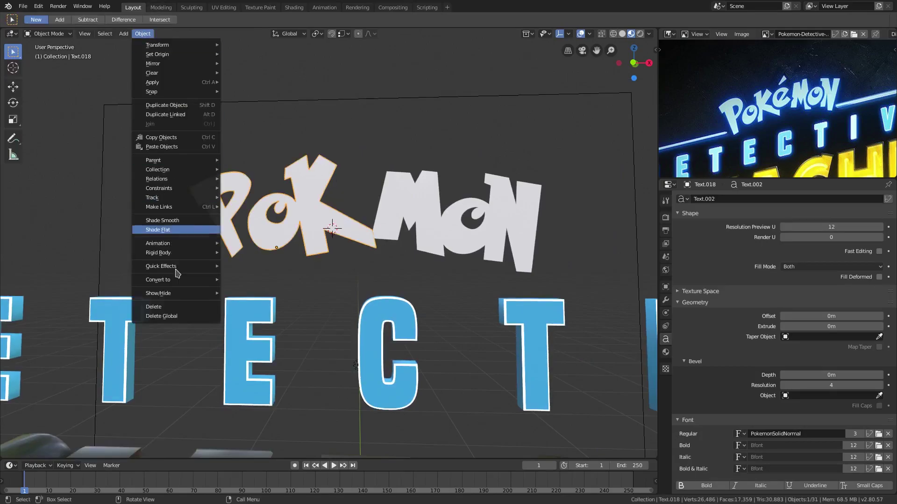
mouse_move(186, 280)
left_click(262, 279)
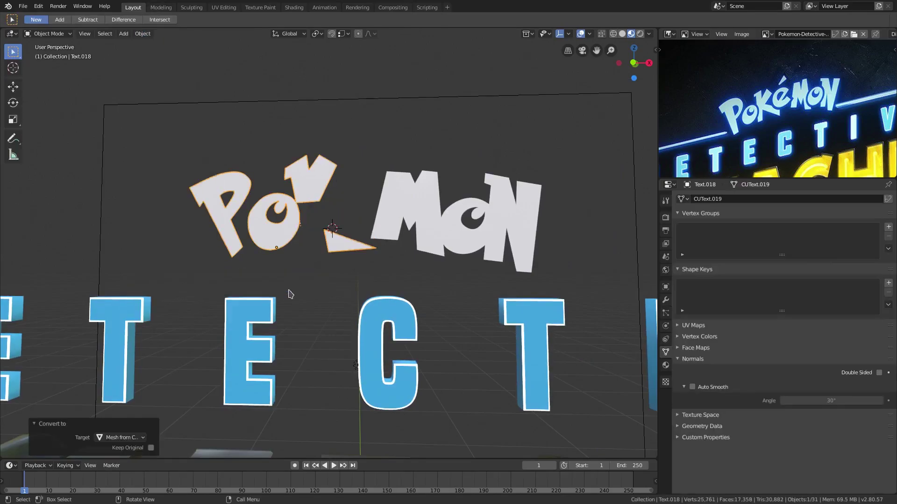
key("ctrl+z")
- Add the letter e back to the end of the PoK text
key("Tab")
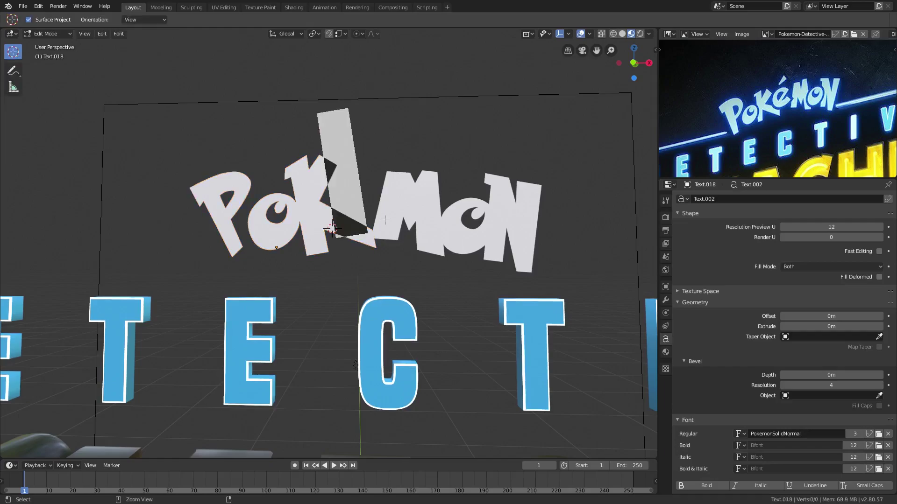
type("e")
middle_click_drag(382, 225, 649, 289)
key("Tab")
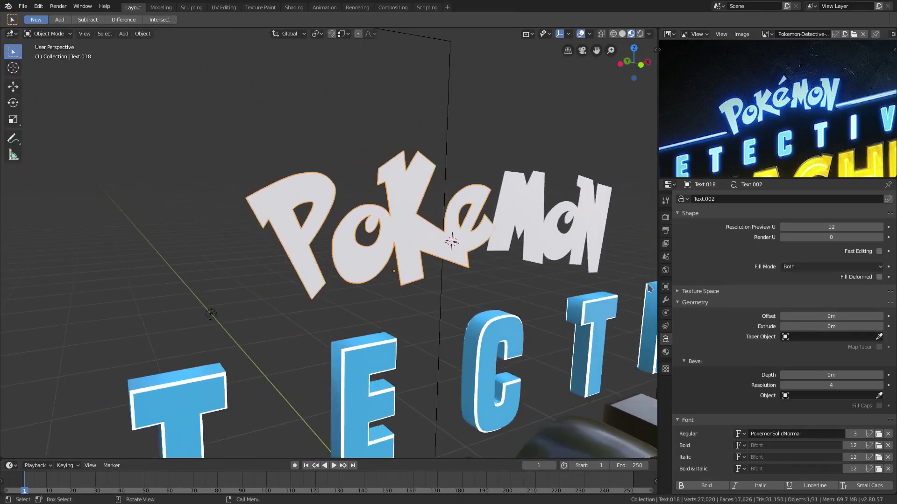
- Set the PoKe text's extrusion to 0.001 m
left_click(878, 326)
left_click(833, 325)
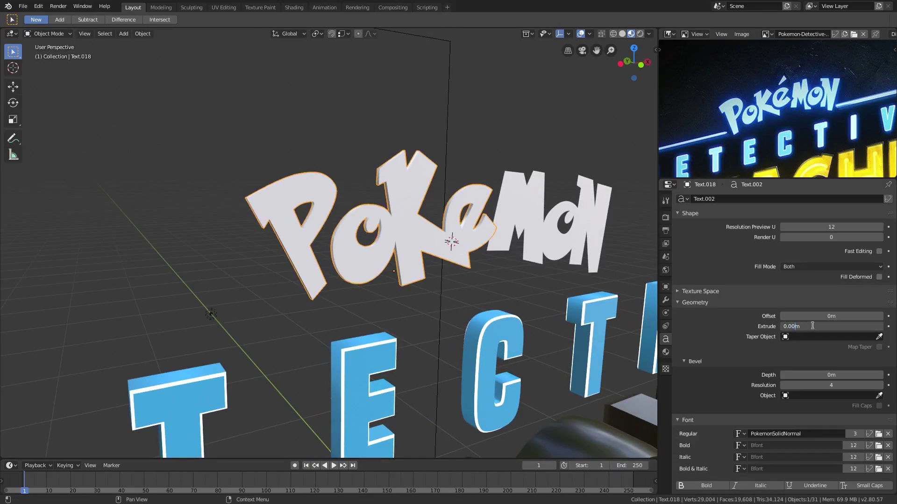
key("Return")
mouse_move(446, 275)
middle_mouse_down()
mouse_move(463, 279)
mouse_move(456, 283)
middle_mouse_up()
middle_click_drag(513, 280, 453, 276)
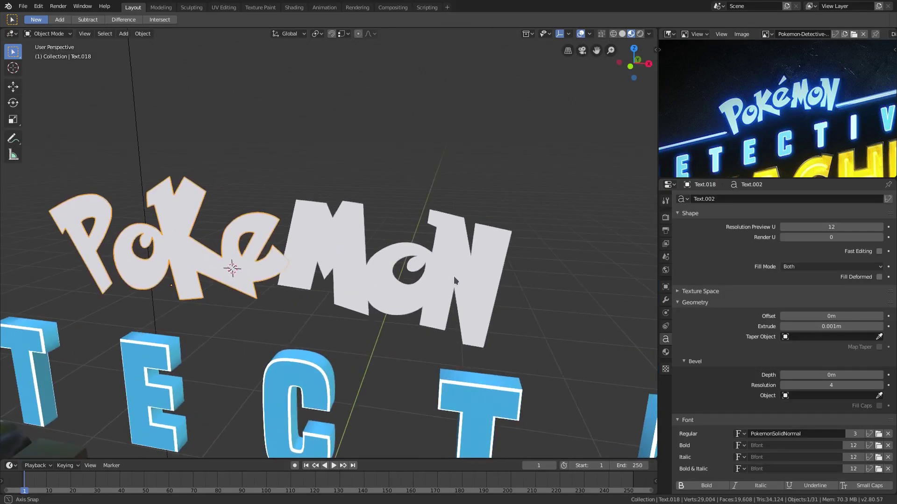
- Set the Mo text's extrusion to 0.001 m
left_click(350, 246)
left_click(785, 327)
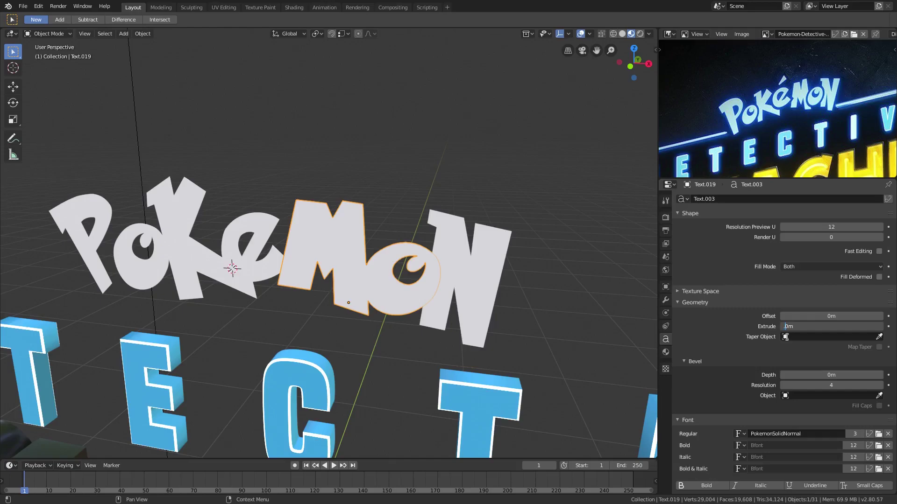
type(".001")
key("Return")
- Set the N text's extrusion to 0.001 m
left_click(201, 256)
left_click(352, 262)
left_click(478, 273)
left_click(798, 323)
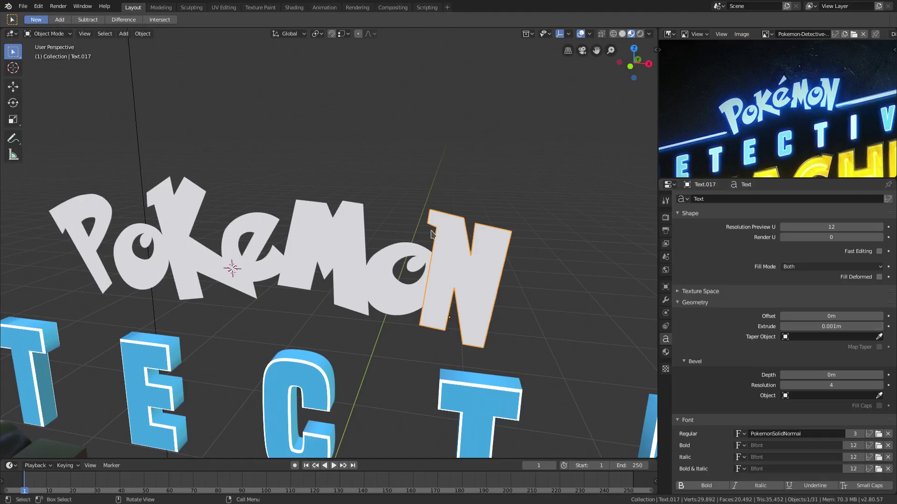
- Try to convert the thinly extruded PoKe text to a mesh
middle_click_drag(397, 243, 420, 237)
middle_click_drag(354, 252, 361, 251)
left_click(251, 229)
left_click(142, 34)
mouse_move(196, 280)
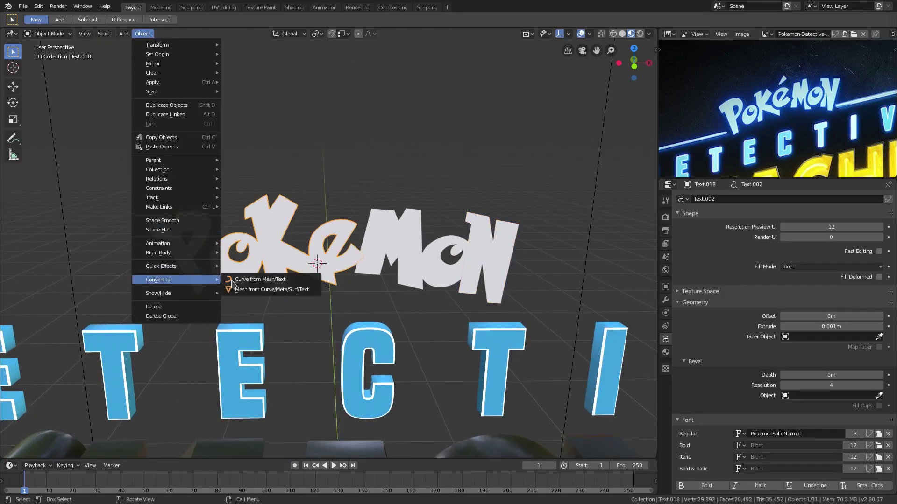
left_click(269, 290)
scroll(300, 266, "up", 6)
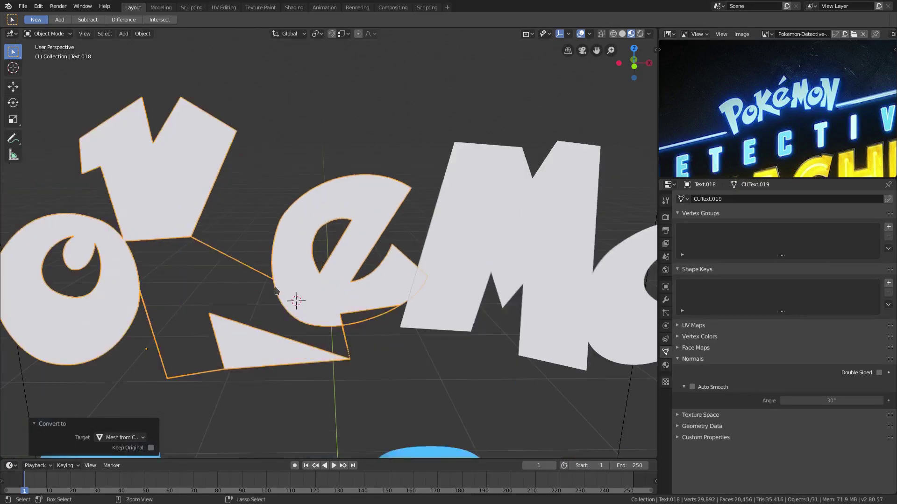
key("ctrl+z")
- Increase the PoKe text's extrusion to 0.031 m and keep it selected
left_click_drag(832, 326, 839, 326)
left_click(142, 34)
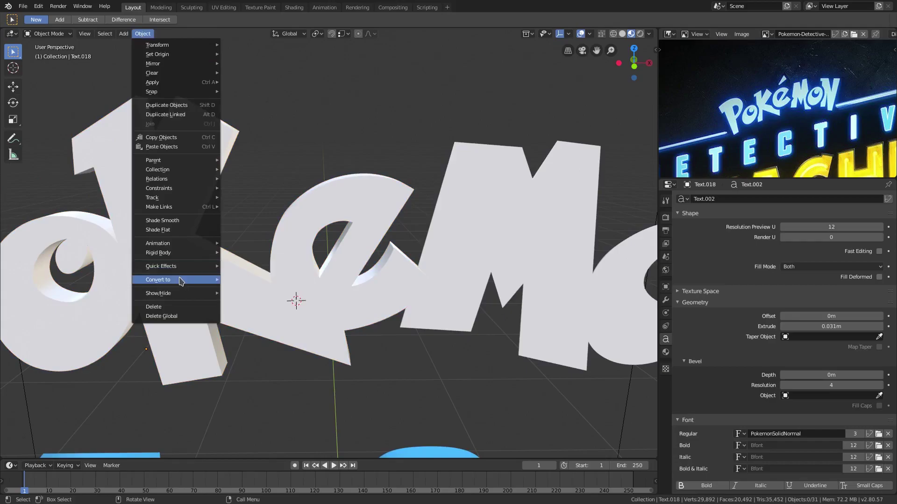
left_click(123, 121)
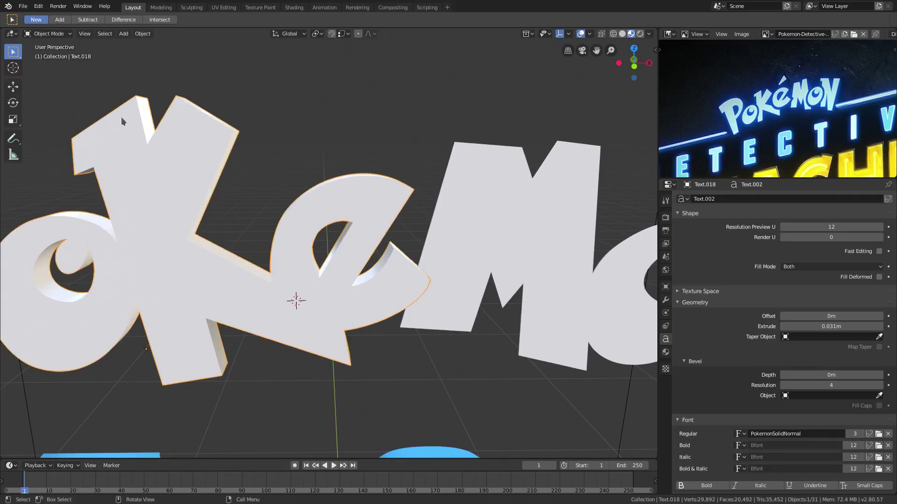
- Try to convert the thicker 0.031 m PoKe text to a mesh
left_click(142, 33)
mouse_move(187, 279)
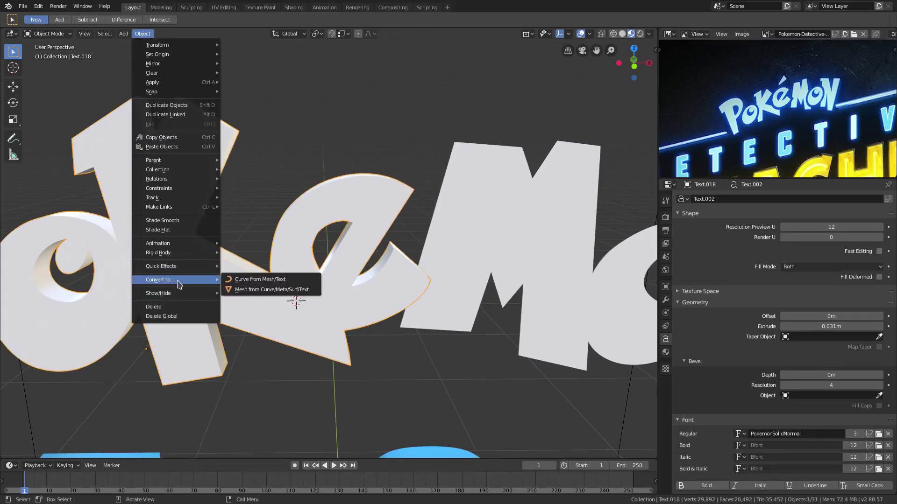
left_click(264, 289)
key("ctrl+z")
middle_click_drag(318, 260, 329, 252)
- Delete the letters K and e from the PoKe text
key("Tab")
scroll(306, 223, "down", 3)
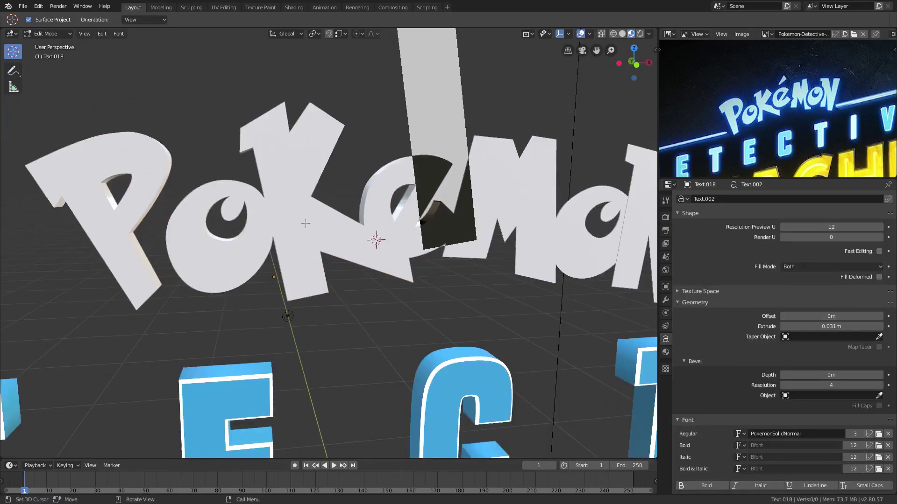
key("BackSpace")
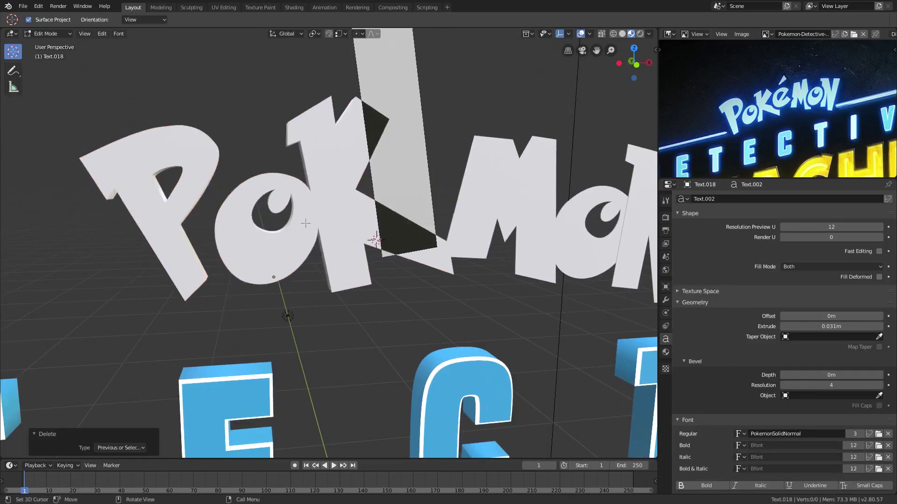
key("BackSpace")
- Try a lowercase k after Po, convert the text to a mesh and inspect its geometry in edit mode
type("k")
key("Tab")
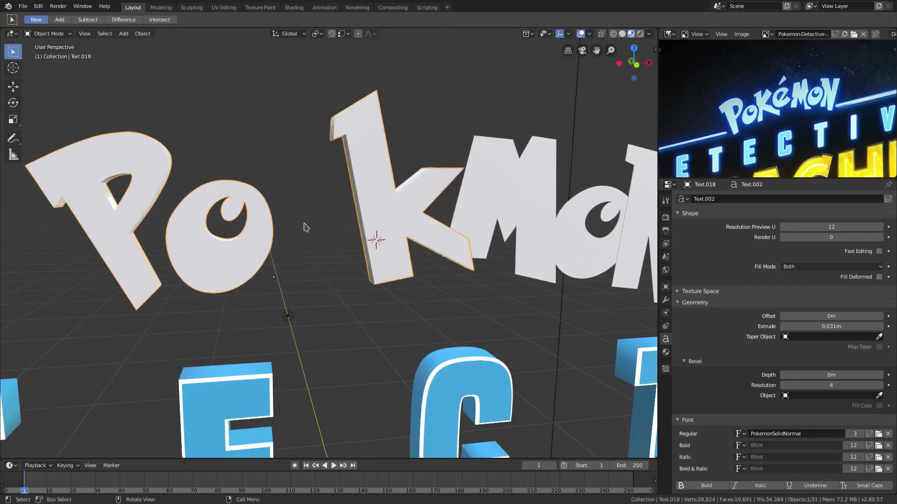
left_click(143, 34)
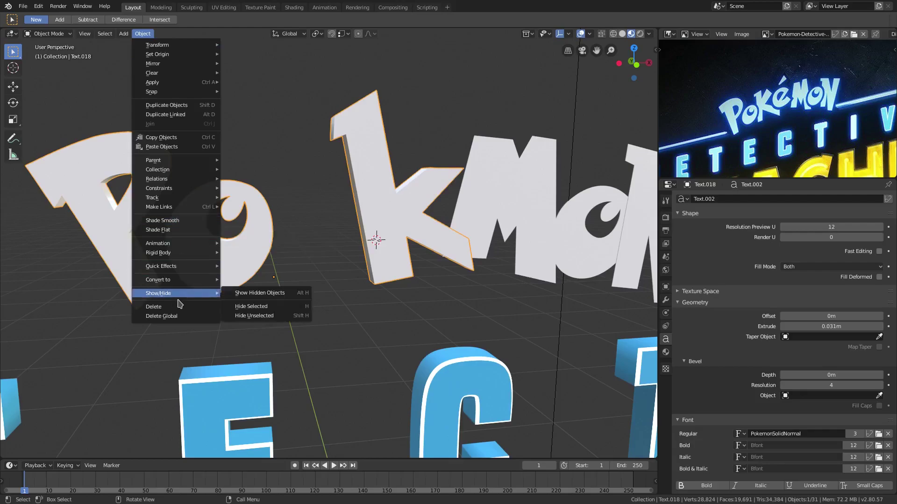
mouse_move(186, 280)
left_click(264, 290)
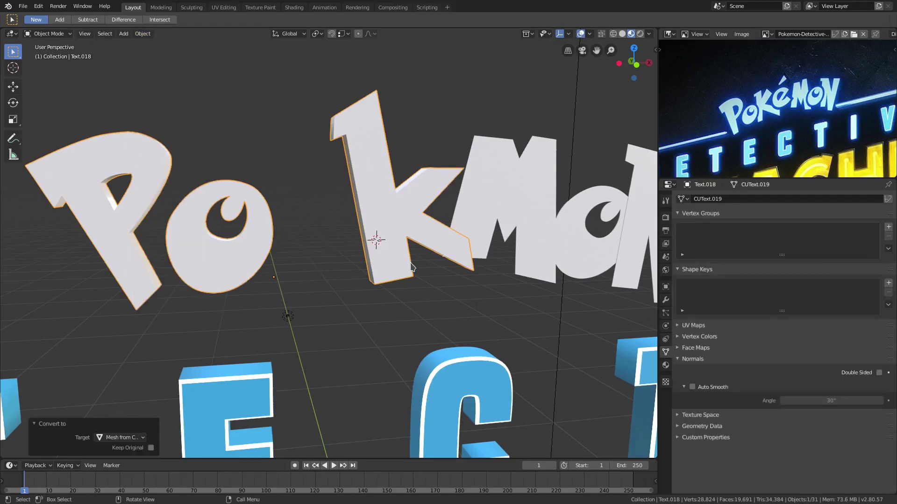
key("Tab")
key("Tab")
key("Tab")
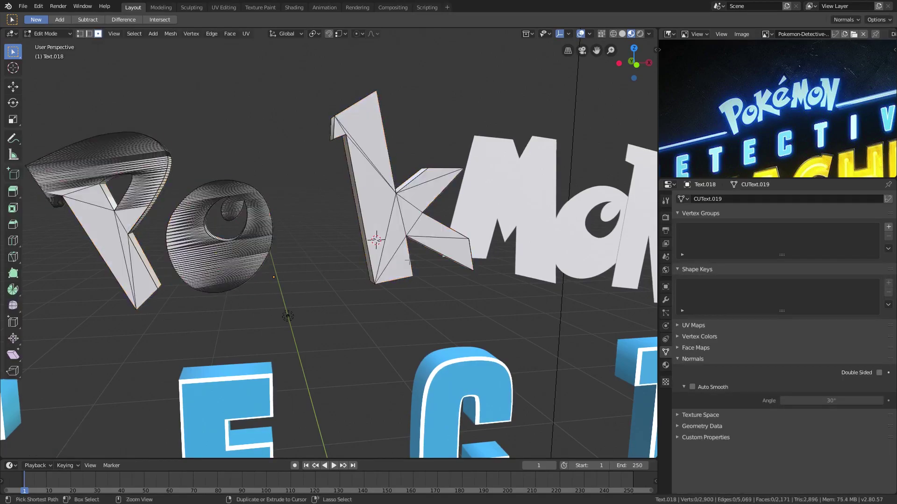
- Undo the mesh conversion and the added lowercase k
key("ctrl+z")
key("ctrl+z")
key("ctrl+z")
key("ctrl+z")
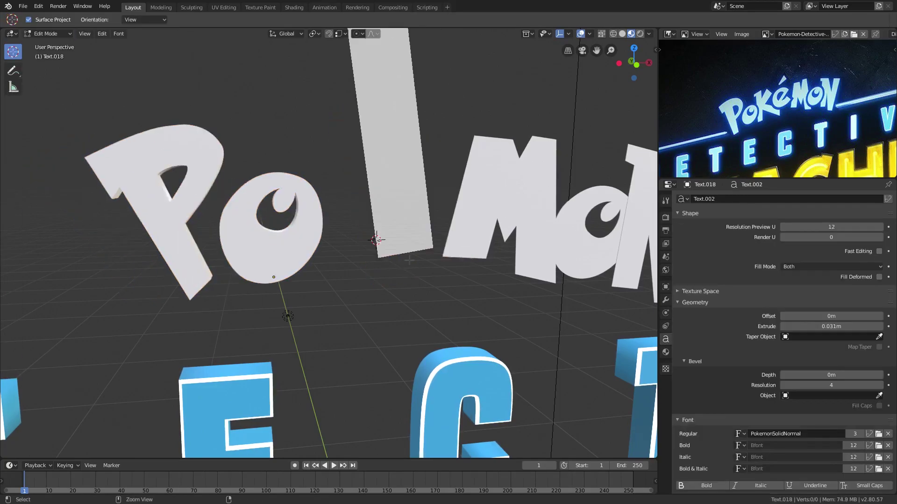
- Restore the K and e in the PoKe text, and remove only the K, leaving a gap between Po and e
key("ctrl+z")
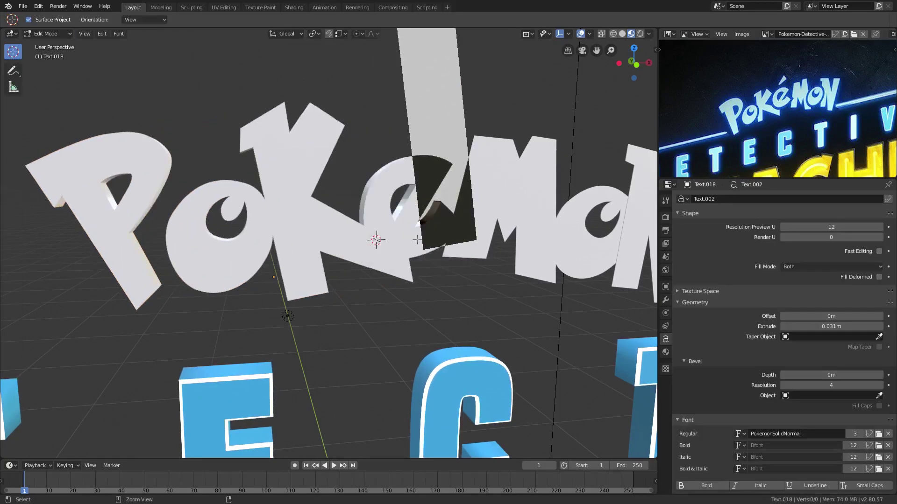
key("Left")
key("Left")
key("Left")
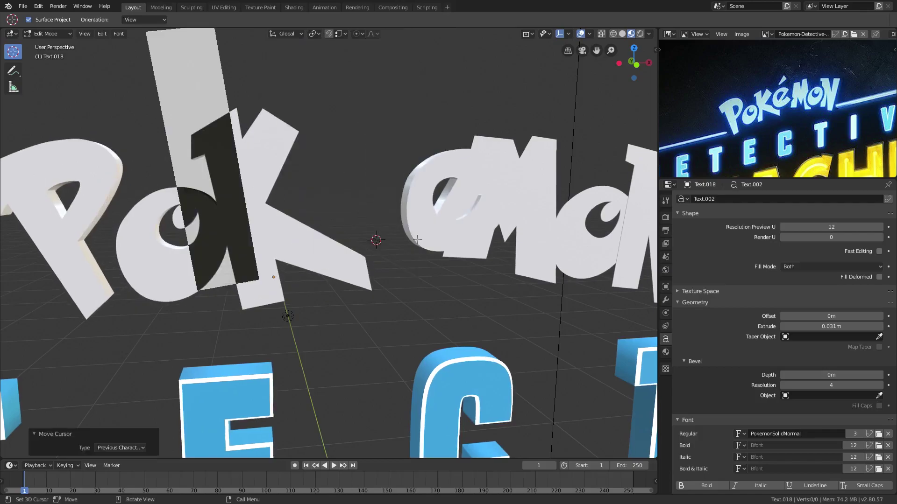
key("Delete")
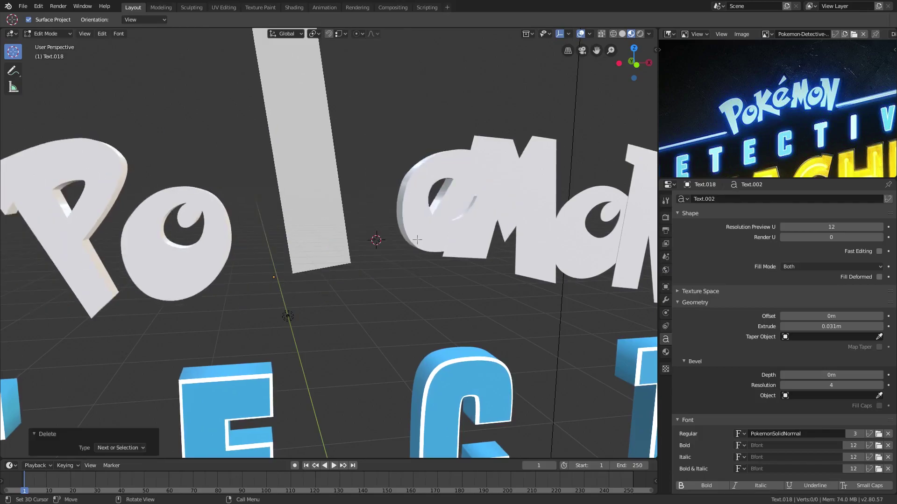
scroll(417, 239, "down", 5)
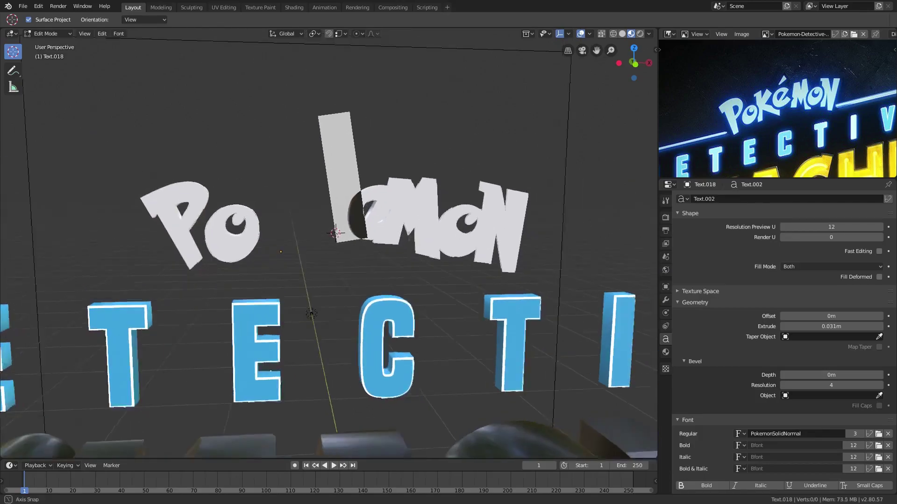
key("BackSpace")
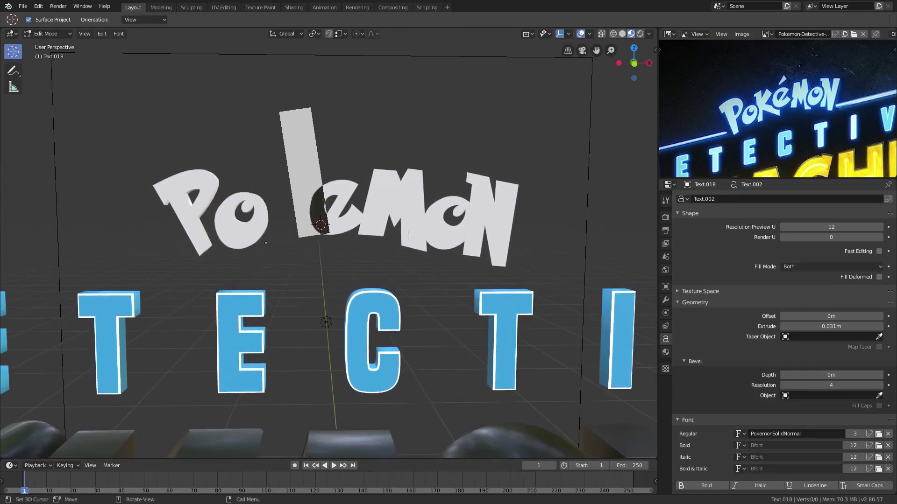
- Convert the Po e text to a mesh and inspect its geometry in edit mode
key("Tab")
left_click(140, 35)
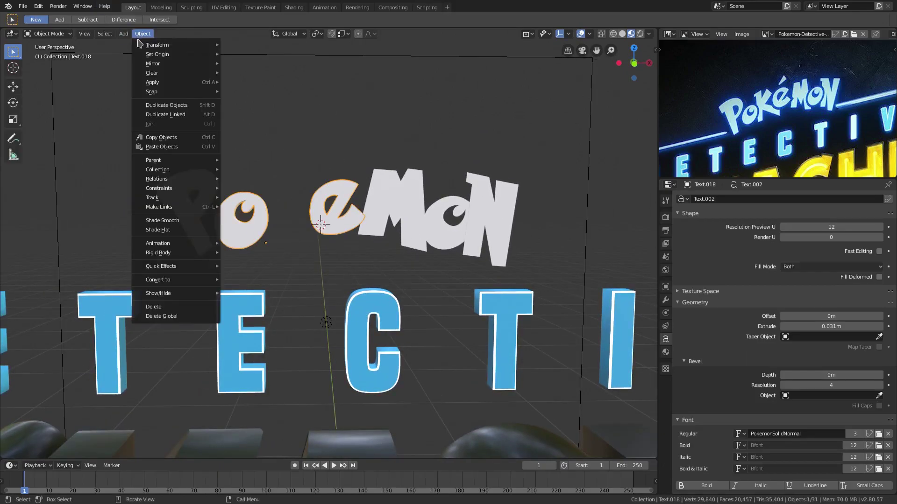
mouse_move(181, 279)
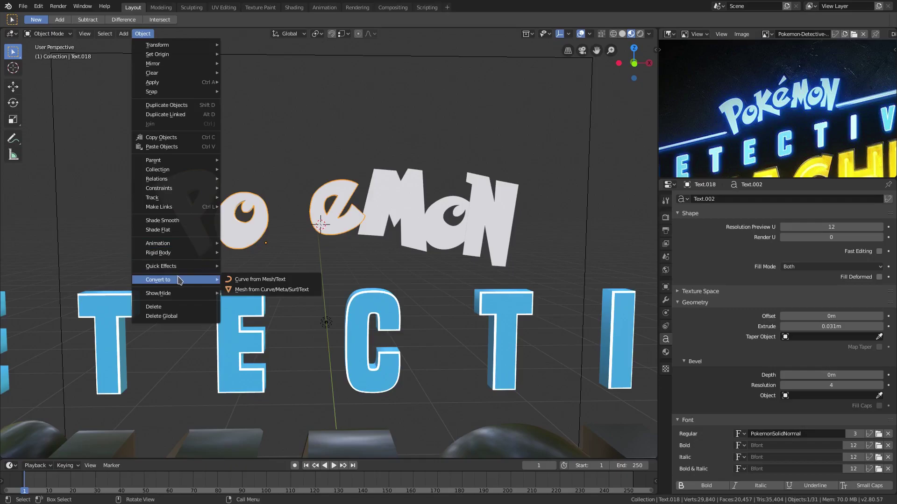
left_click(288, 294)
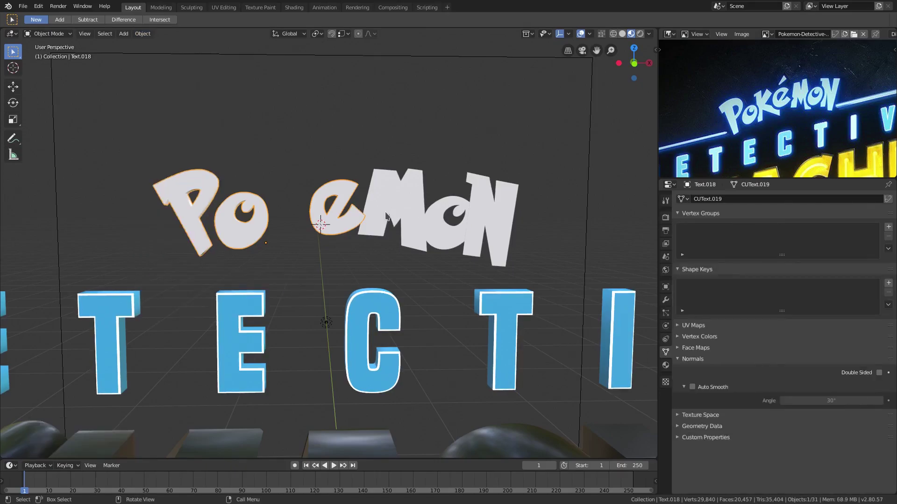
key("Tab")
scroll(314, 168, "up", 2)
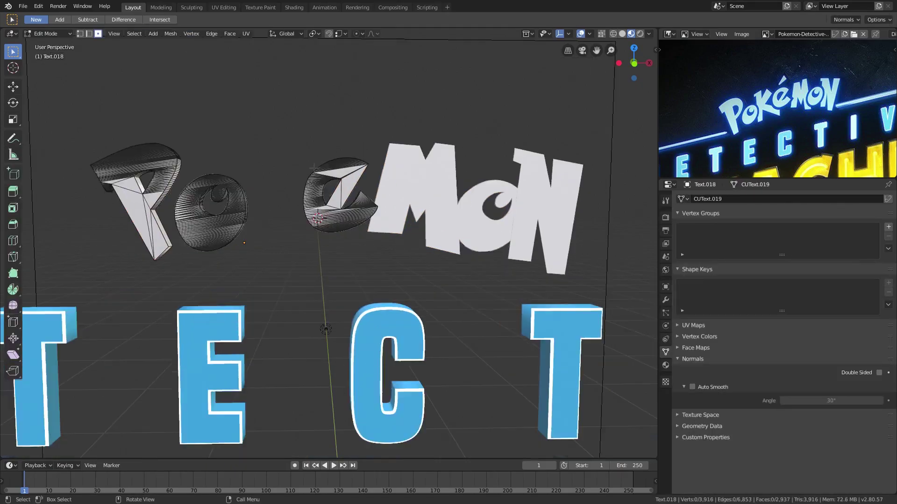
key("Tab")
- Duplicate the Mo text, place the copy above the gap after Po and rotate it counterclockwise
left_click(445, 212)
scroll(446, 216, "down", 2)
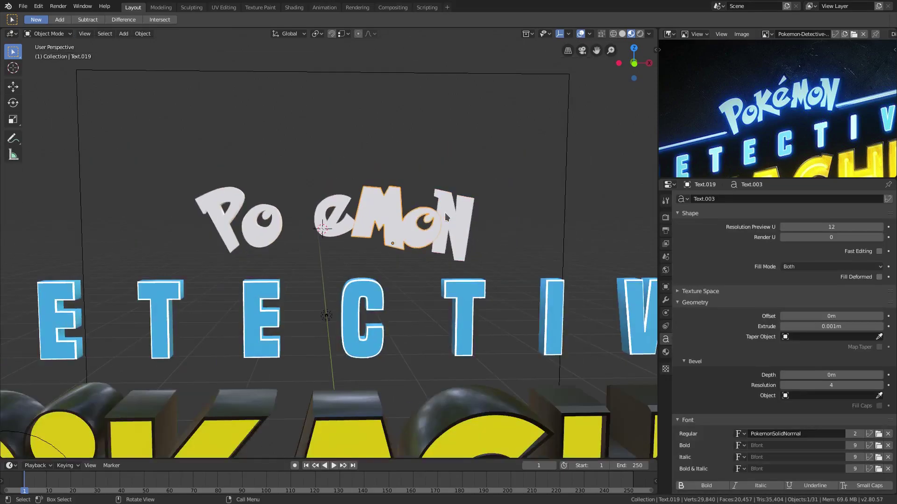
key("shift+d")
left_click(315, 226)
key("r")
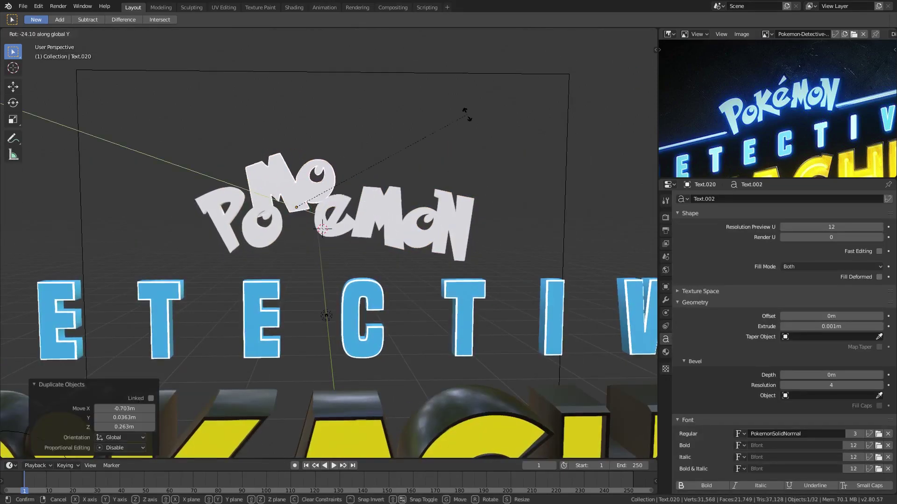
left_click(472, 120)
- Replace the duplicated Mo lettering with a single k, trying the uppercase K as well
key("Tab")
key("BackSpace")
key("BackSpace")
type("k")
key("BackSpace")
type("K")
key("BackSpace")
type("k")
key("Tab")
- Convert the separate K text to a mesh
left_click(140, 33)
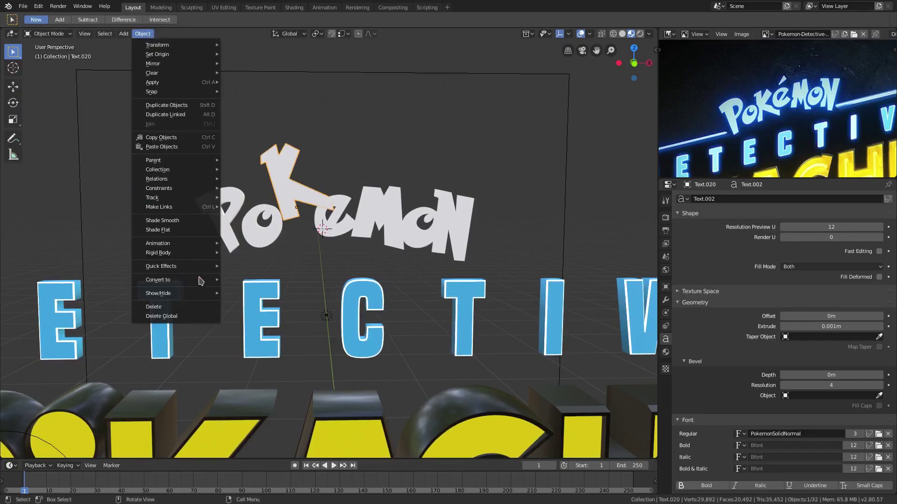
mouse_move(186, 281)
left_click(271, 291)
- Rotate the K mesh about 7° around Y and move it down about 0.26 m into the gap between Po and e
scroll(406, 174, "up", 3)
key("r")
key("y")
left_click(464, 191)
key("g")
key("x")
right_click(461, 257)
key("g")
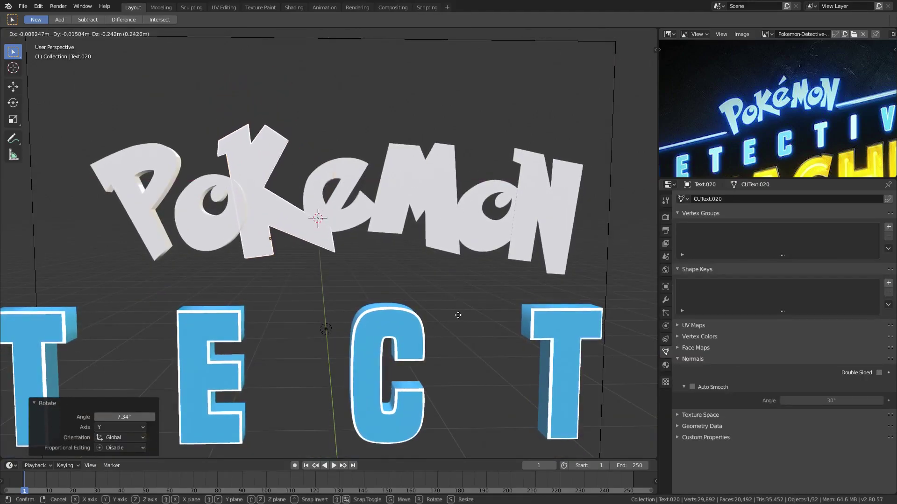
left_click(464, 315)
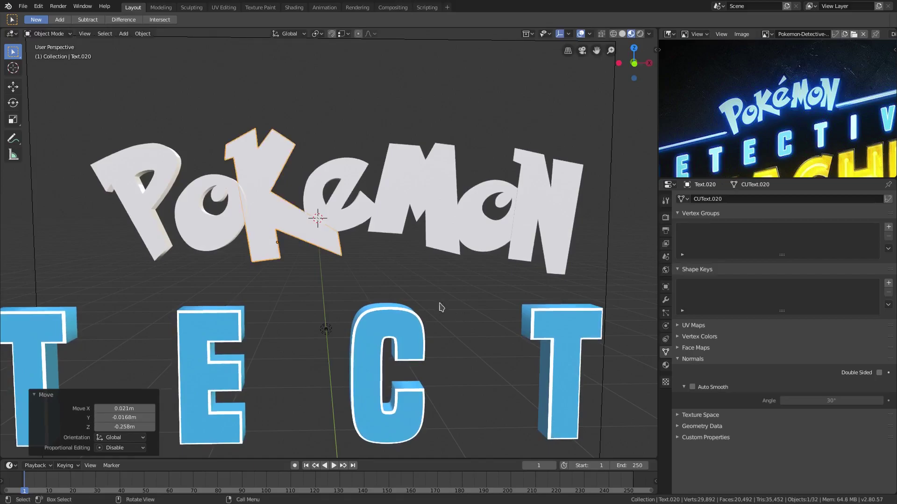
- Examine the Po e mesh's geometry in edit mode with X-ray turned on
left_click(337, 204)
key("Tab")
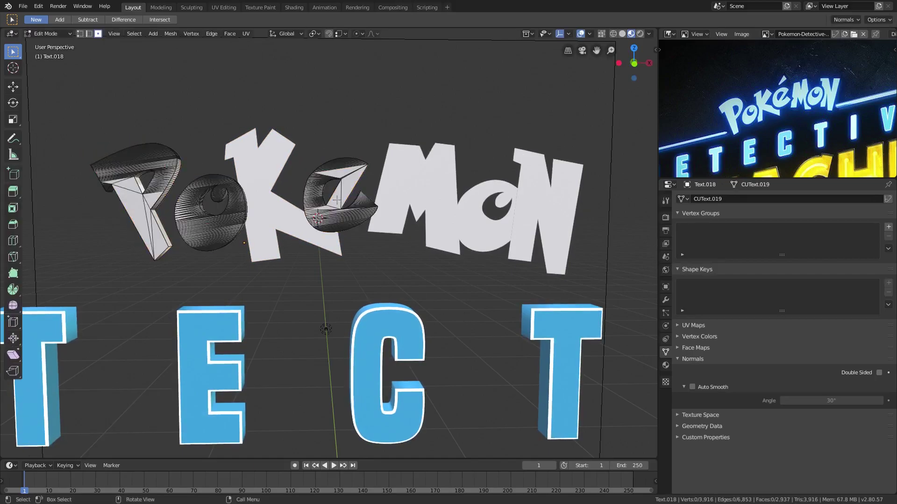
left_click(600, 35)
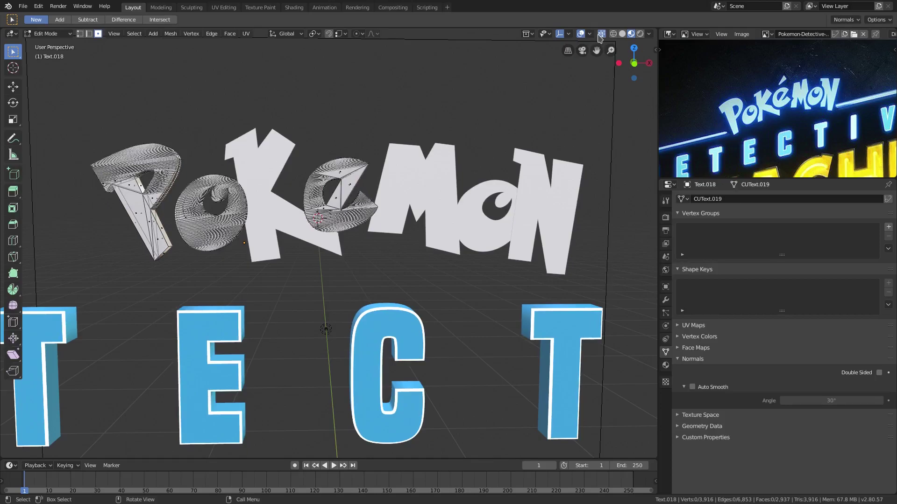
key("Tab")
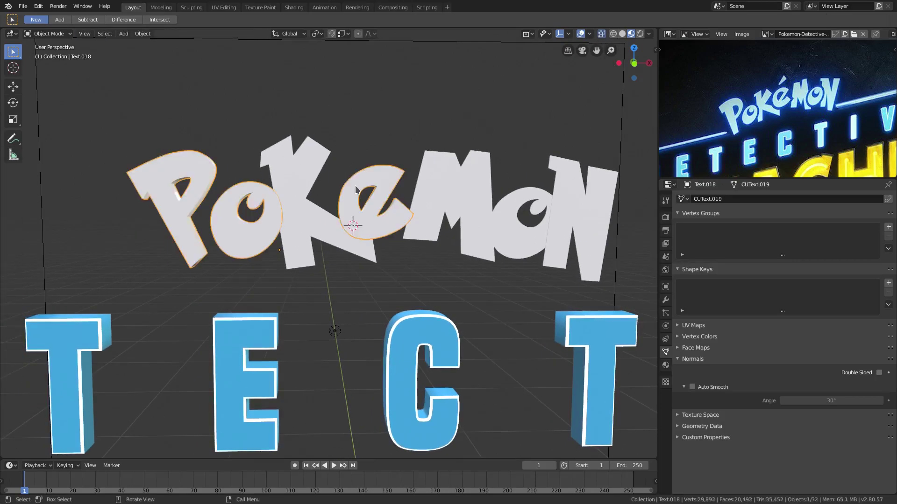
- Duplicate the Po e mesh in place
middle_click_drag(246, 223, 267, 240)
key("shift+d")
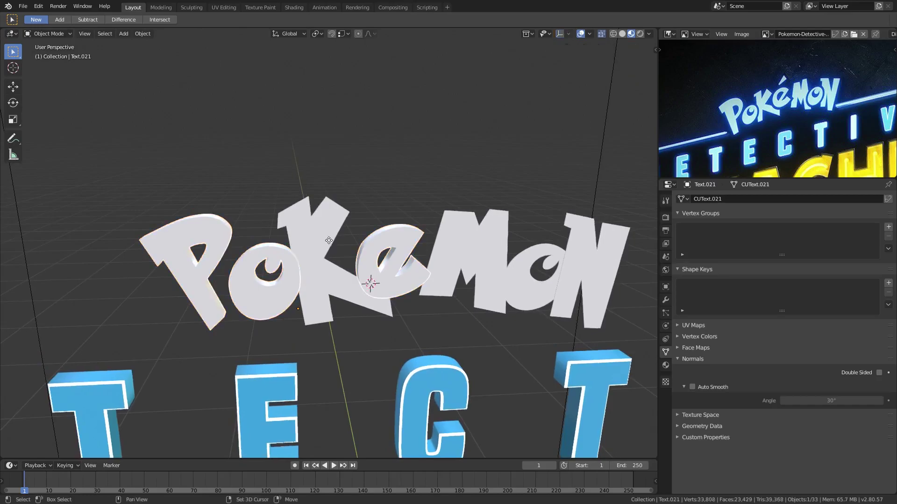
right_click(336, 194)
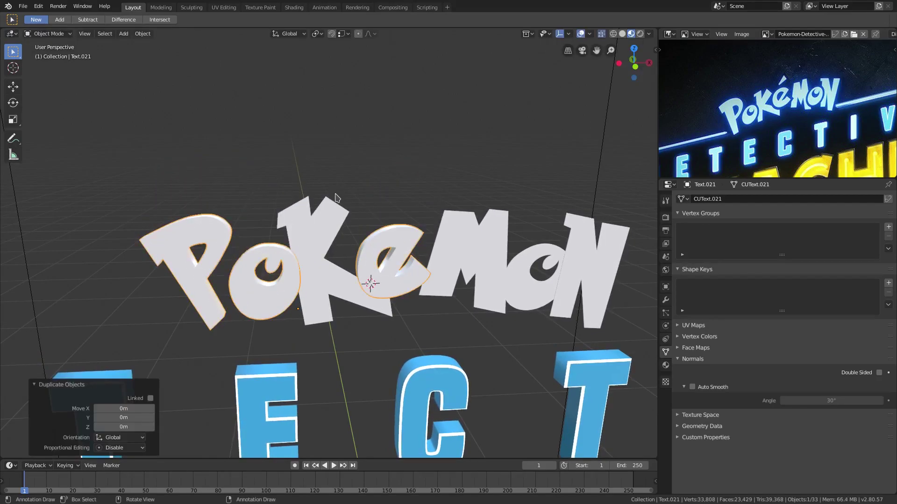
middle_click_drag(380, 235, 402, 271)
- Undo the duplicated mesh, the separate K and the mesh conversion, back to the editable Po e text
key("ctrl+z")
key("ctrl+z")
key("ctrl+z")
key("ctrl+z")
key("ctrl+z")
key("ctrl+z")
key("ctrl+z")
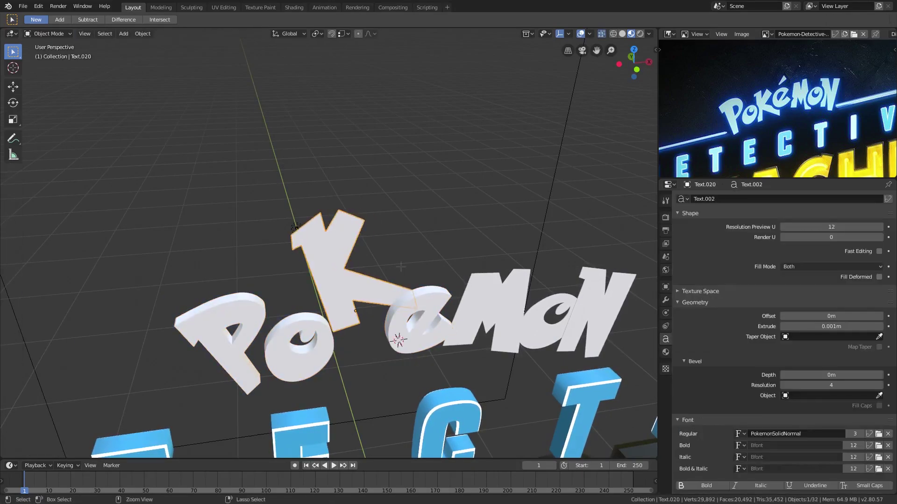
key("ctrl+z")
key("ctrl+z")
key("ctrl+z")
key("ctrl+z")
key("ctrl+z")
key("ctrl+z")
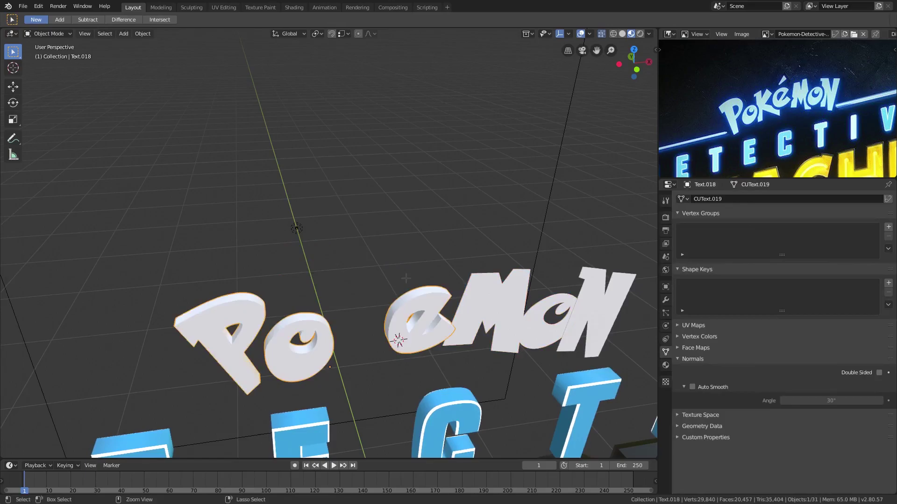
key("ctrl+z")
key("ctrl+z")
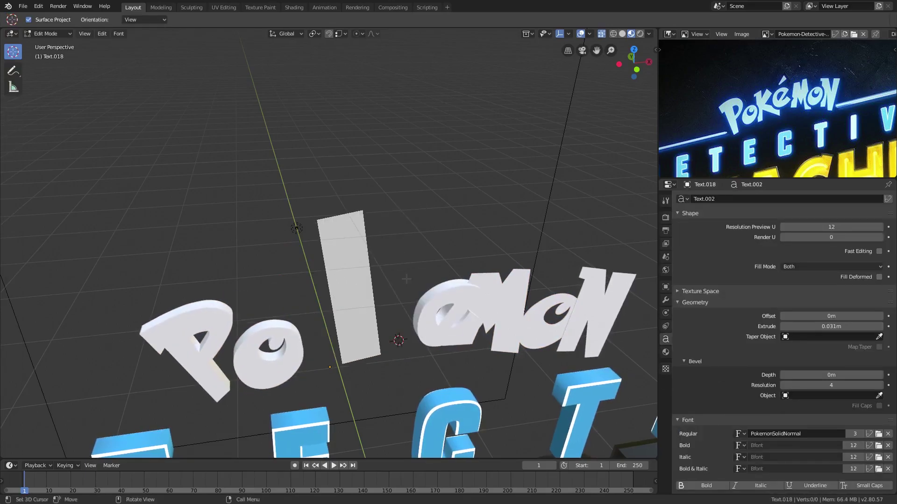
- Set the extrusion of the Po e text to 0 m
left_click(830, 326)
type("0")
key("Return")
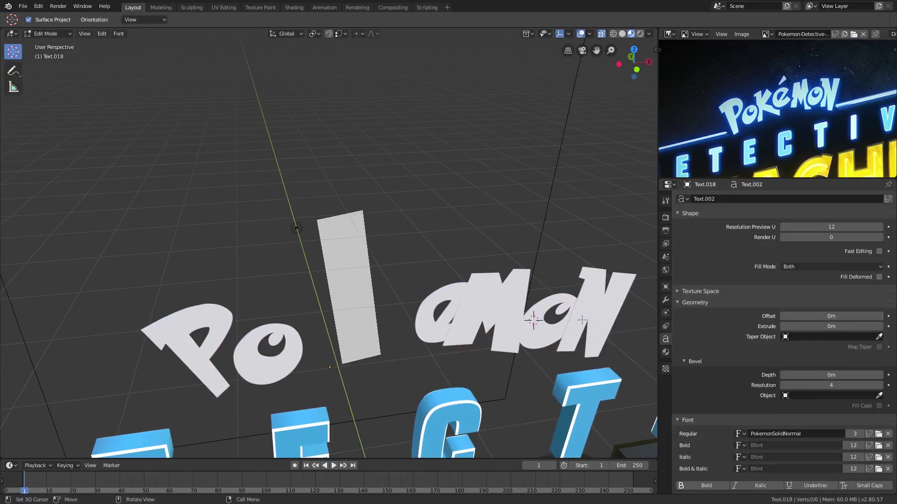
key("ctrl+z")
key("ctrl+z")
type("0")
key("Return")
left_click(592, 310)
left_click(838, 326)
type("0")
key("Return")
- Delete the e and the gap from the text so that only Po is left
left_click(449, 309)
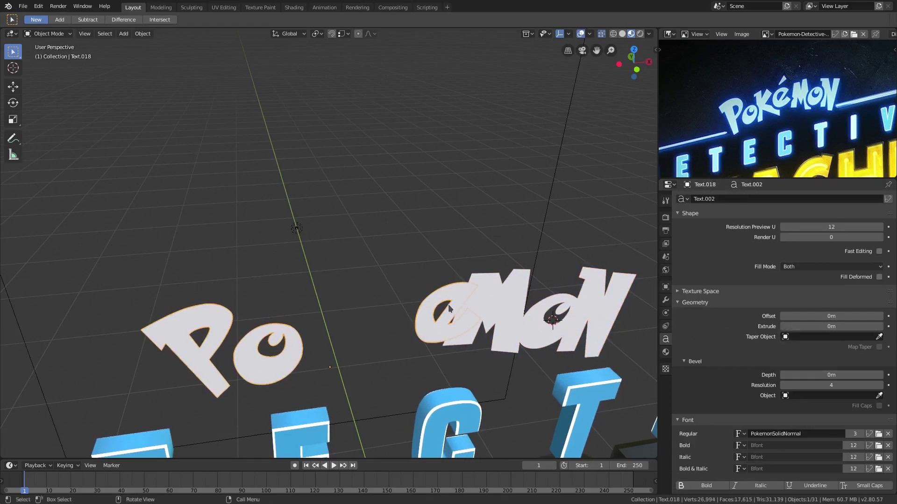
key("Tab")
key("Right")
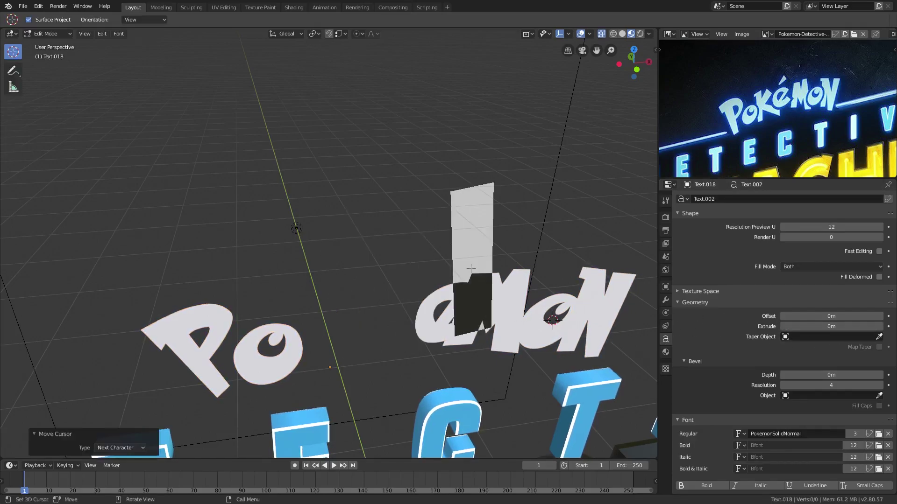
key("BackSpace")
key("BackSpace")
key("BackSpace")
key("Tab")
- Duplicate the Po text about 0.6 m above the original and replace the copy's letters with K
scroll(472, 273, "down", 3)
middle_click_drag(472, 274, 360, 243)
key("shift+d")
left_click(434, 138)
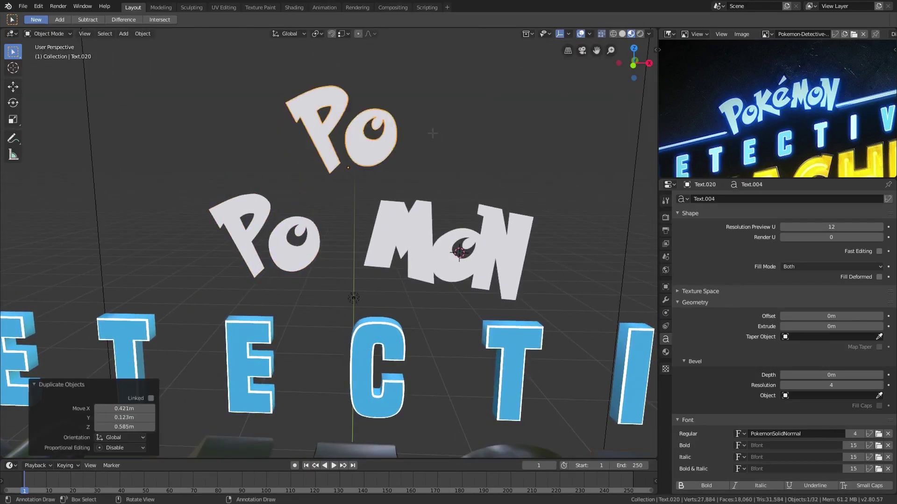
key("Tab")
key("BackSpace")
key("BackSpace")
type("K")
key("Tab")
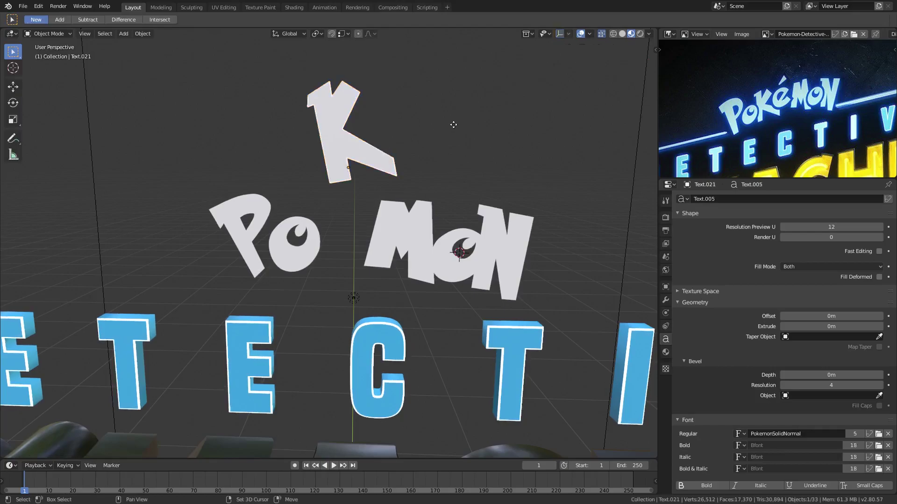
- Duplicate the K text beside itself and change the copy's letter to e
key("shift+d")
left_click(534, 108)
key("Tab")
key("BackSpace")
type("e")
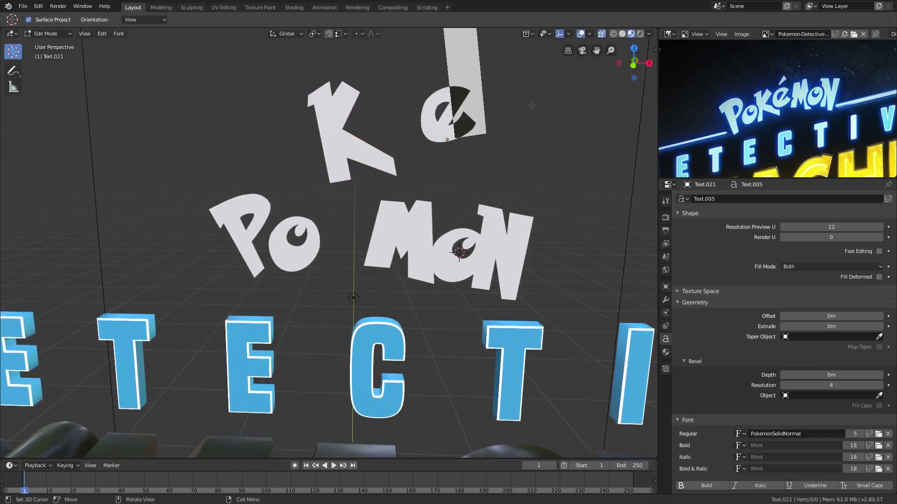
key("Tab")
- Convert the flat Po text to a mesh
left_click(307, 246)
middle_click_drag(347, 156, 348, 211)
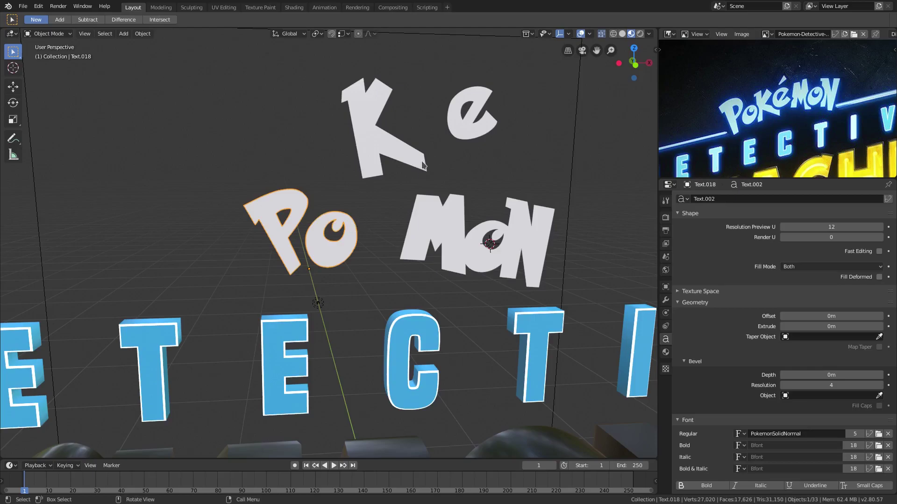
left_click(142, 34)
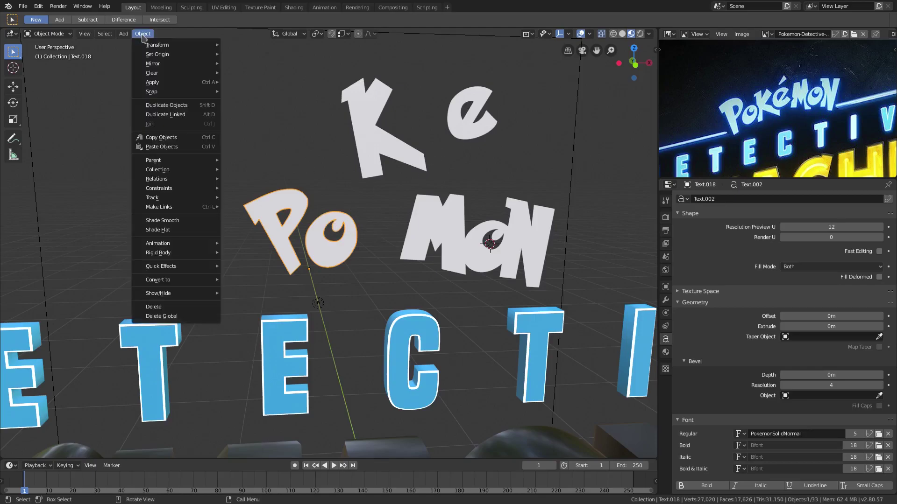
mouse_move(182, 283)
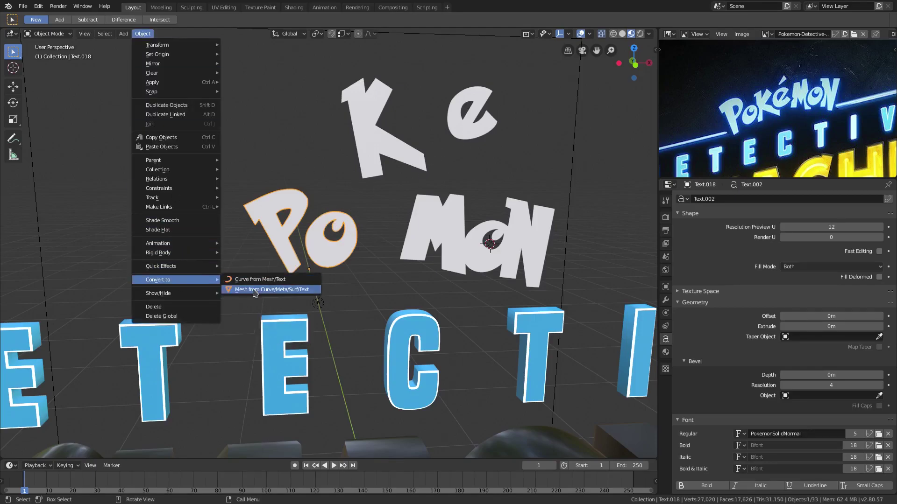
left_click(254, 290)
- Set the Po mesh's origin to its center of mass (volume), and select all objects in the scene
left_click(143, 33)
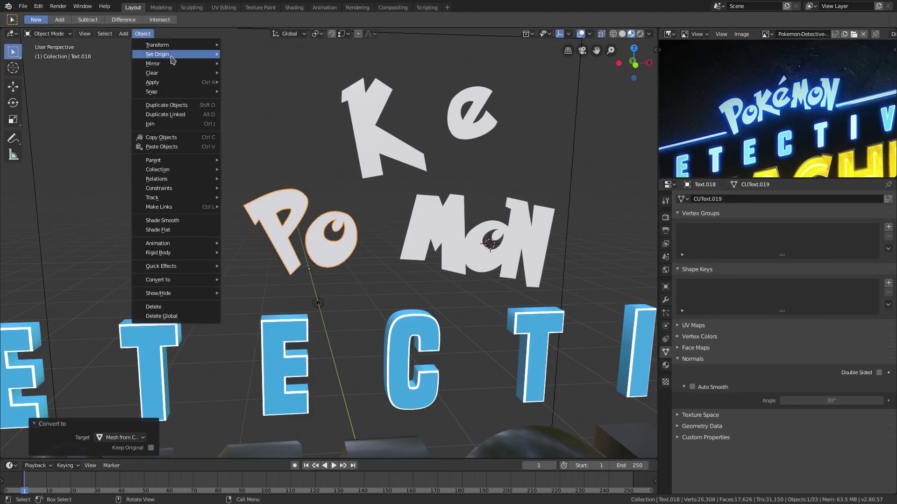
mouse_move(173, 56)
left_click(297, 95)
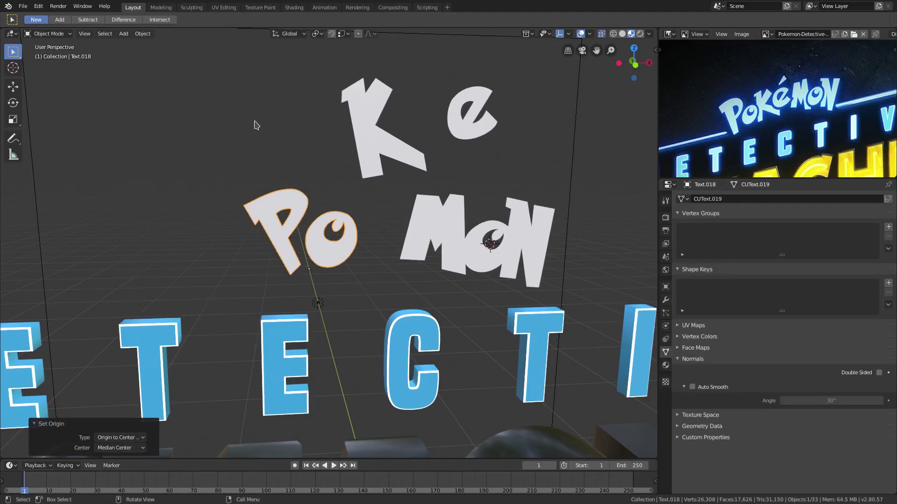
left_click(148, 33)
mouse_move(198, 55)
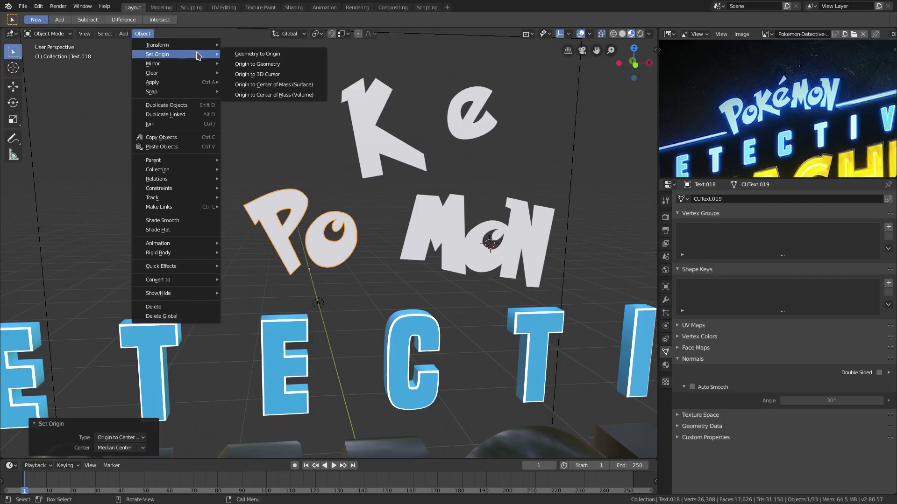
left_click(307, 95)
key("a")
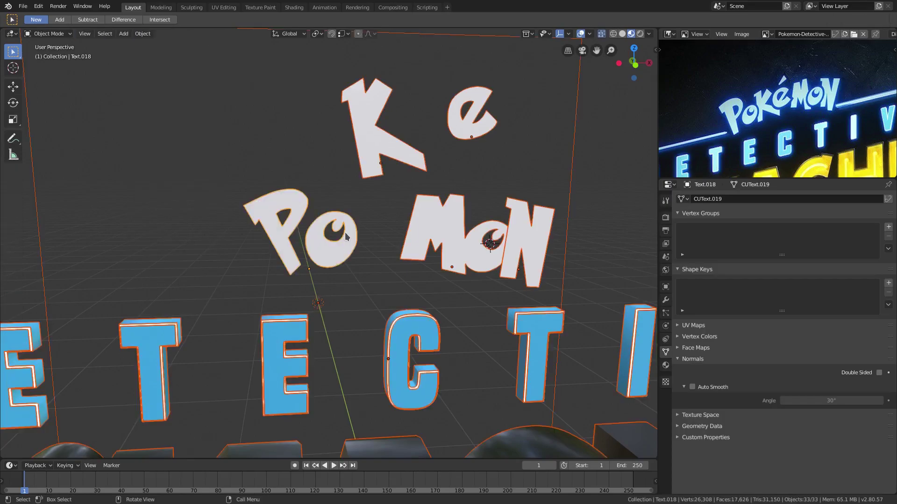
- Lower all of the Po mesh's geometry 0.189 m along Z in Edit Mode, leaving its origin in place
left_click(335, 239)
scroll(327, 239, "up", 4)
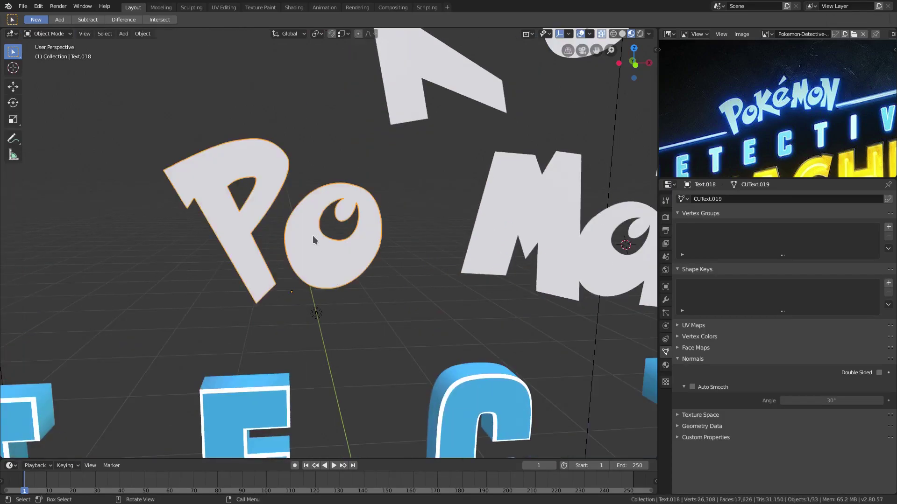
key("Tab")
key("a")
key("KP_1")
key("c")
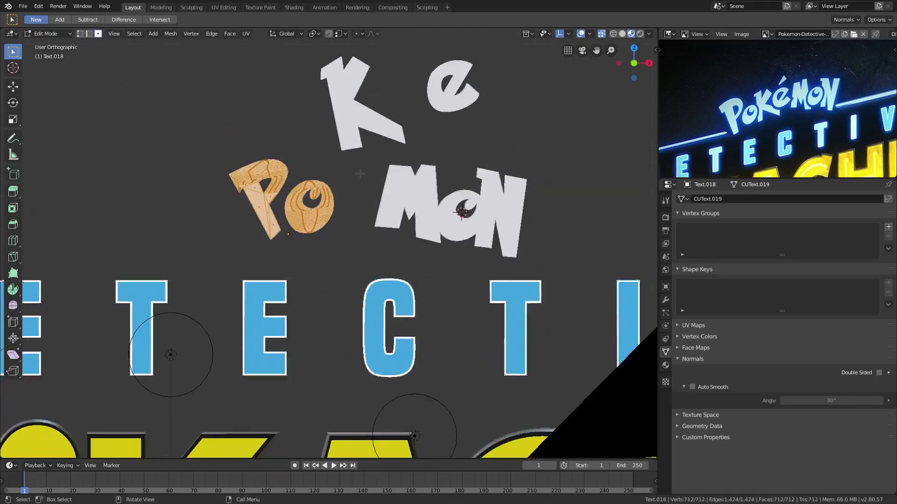
scroll(99, 402, "up", 1)
key("g")
key("z")
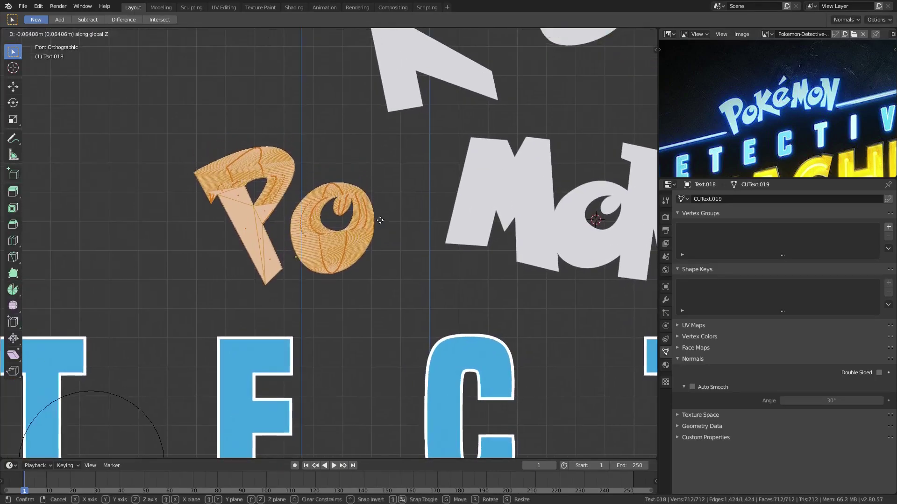
left_click(381, 243)
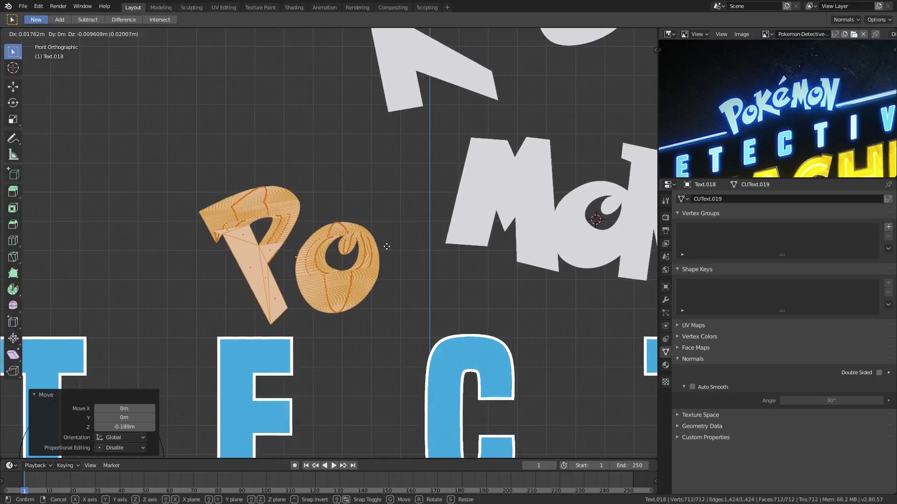
- Move the whole Po object back up and slightly left to line it up with the MoN lettering
key("Tab")
key("g")
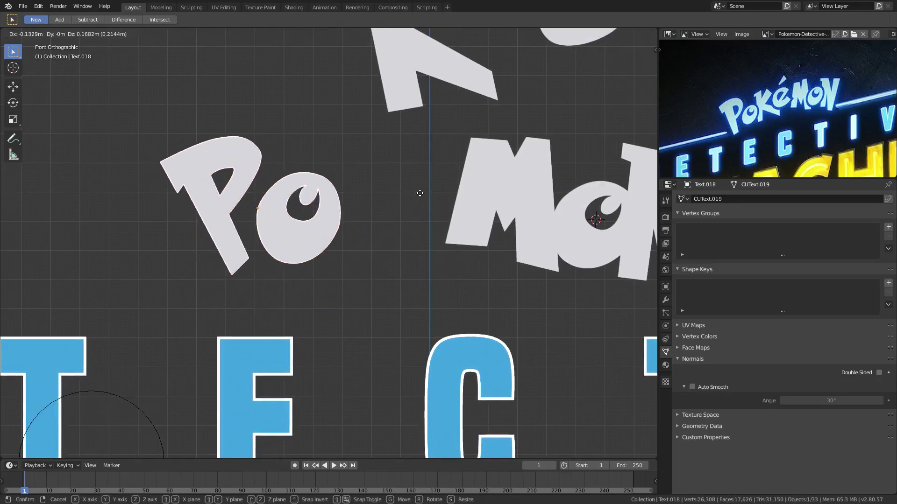
left_click(418, 192)
- Convert the flat K text to a mesh
left_click(399, 98)
scroll(406, 107, "down", 2)
left_click(142, 33)
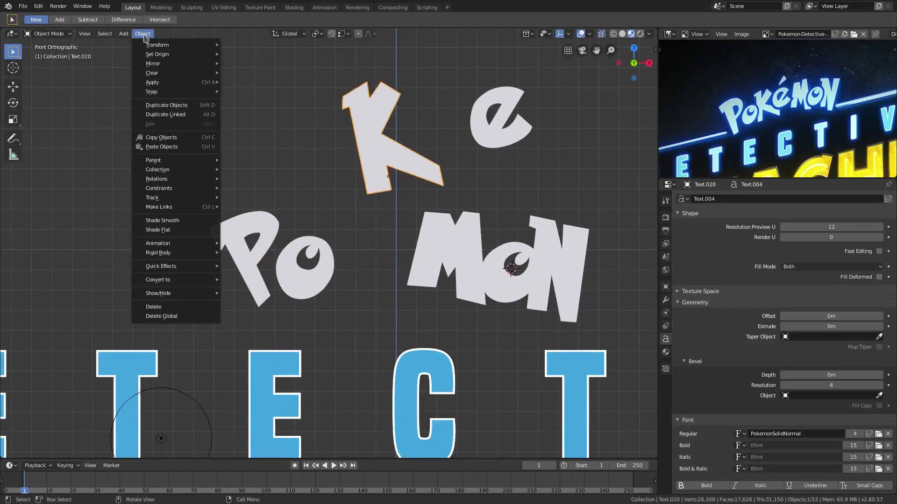
mouse_move(173, 280)
left_click(262, 280)
- Shift the K mesh's geometry toward its origin in Edit Mode, and place the K object between Po and MoN
key("Tab")
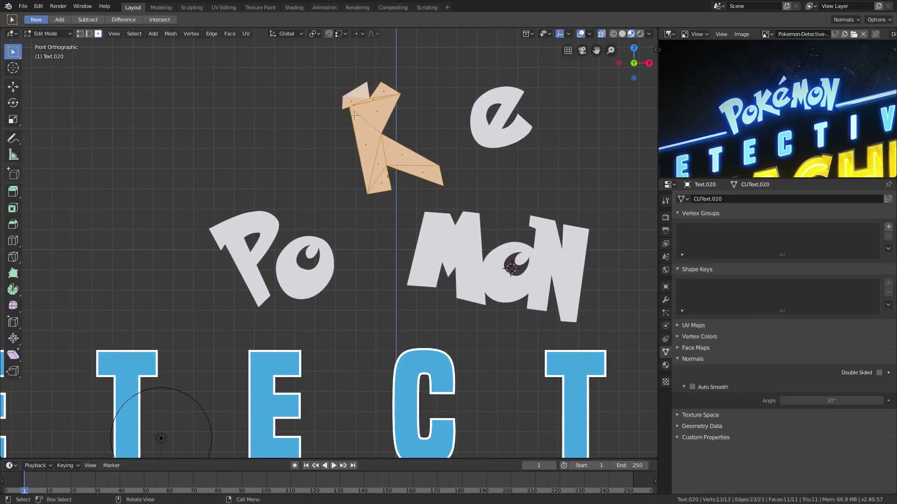
key("g")
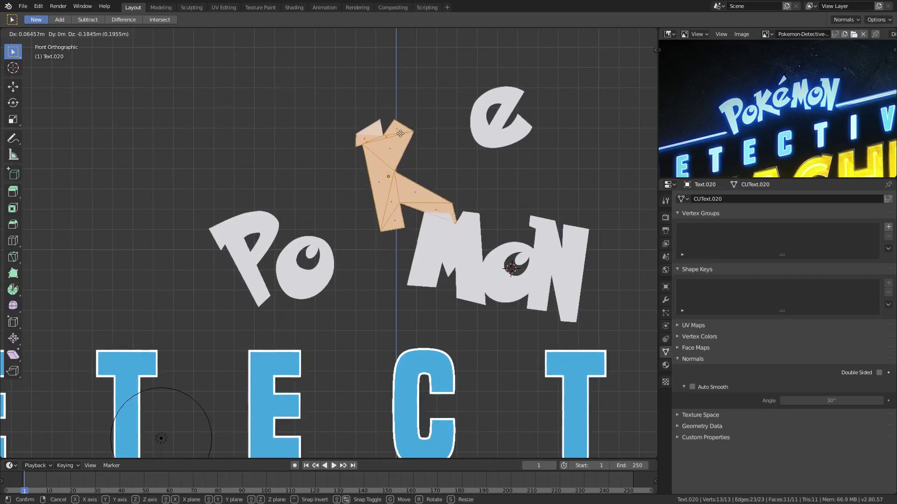
left_click(452, 152)
key("Tab")
key("g")
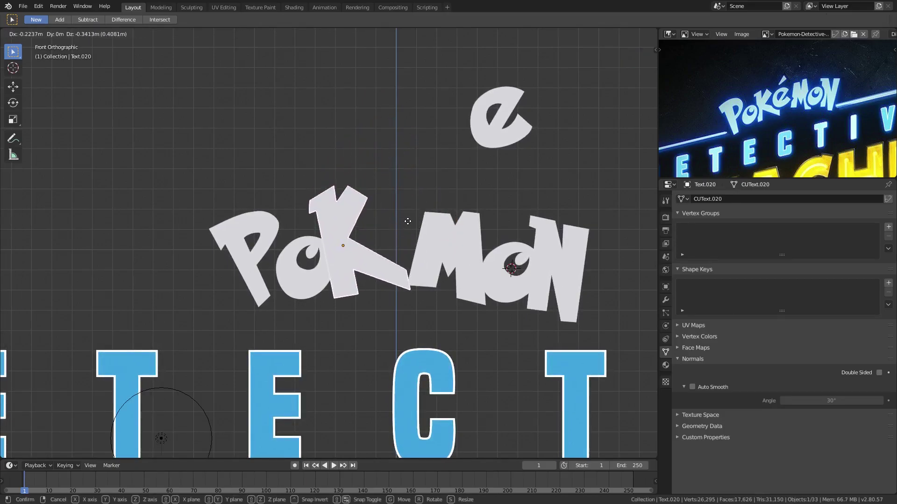
left_click(407, 222)
- Enable vertex selection on the K mesh and pull the two end vertices of its diagonal leg inward, away from the M
key("Tab")
left_click(401, 272)
scroll(419, 277, "up", 4)
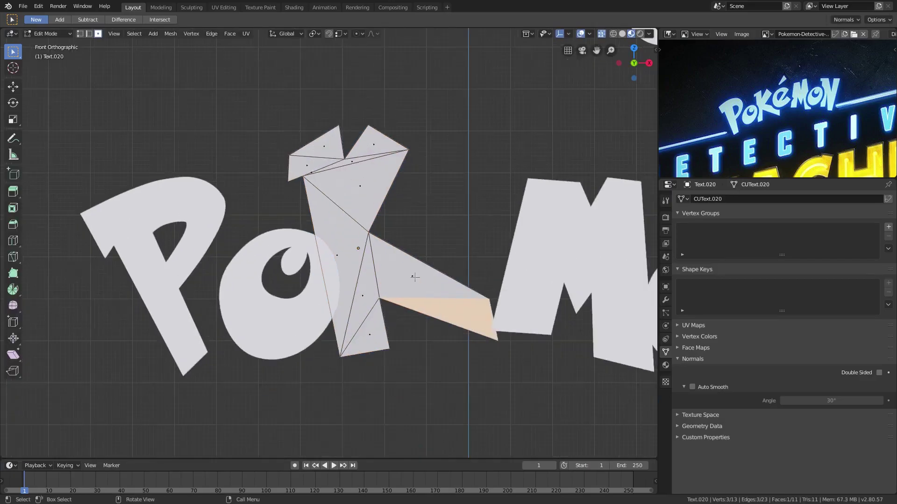
left_click(79, 33, "shift")
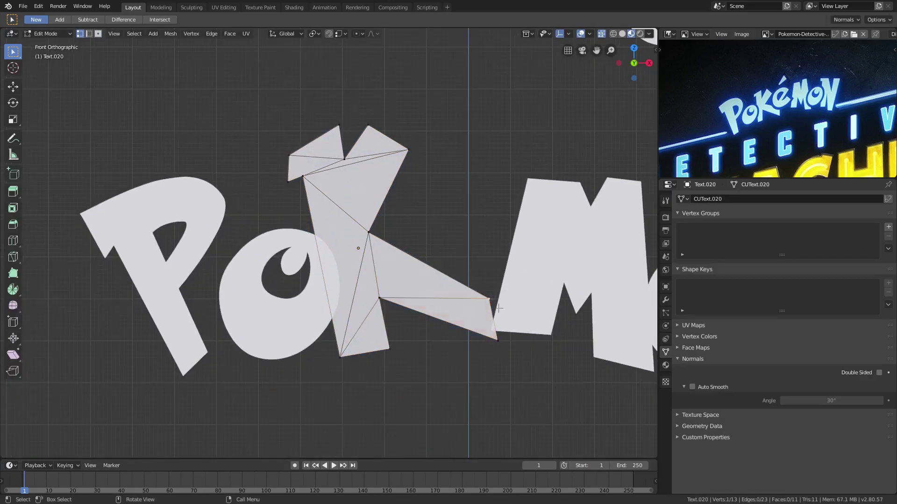
key("h")
key("ctrl+z")
key("g")
left_click(497, 275)
left_click(497, 340)
key("g")
left_click(457, 340)
key("g")
left_click(479, 286)
- Fine-tune the two end vertices of the K's diagonal leg so its end edge stands nearly vertical
left_click(453, 335)
key("g")
left_click(474, 343)
left_click(479, 285)
key("g")
left_click(471, 288)
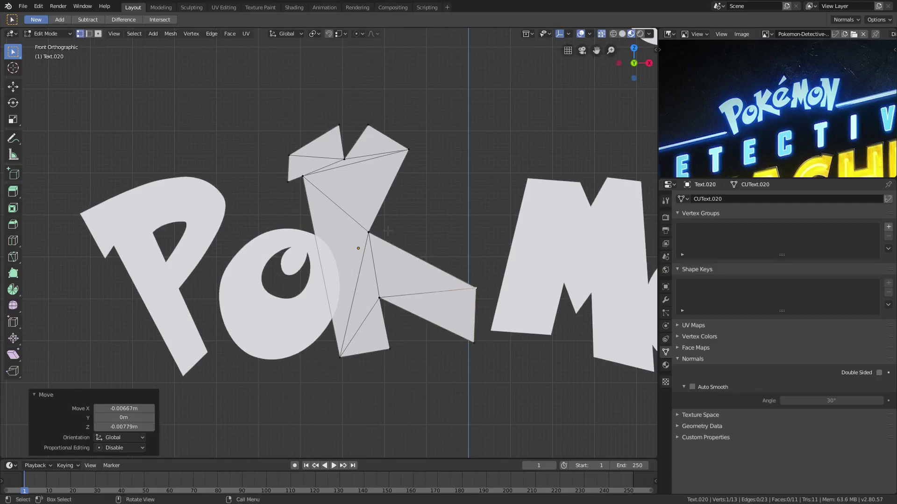
- Shift the K's inner joint vertex left and lower the notch vertex between its two upper arms
left_click(368, 232)
key("g")
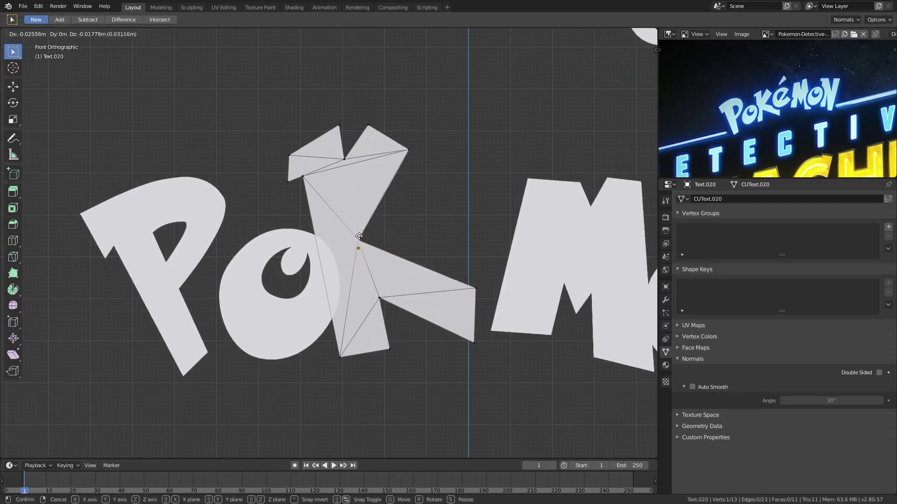
left_click(357, 233)
left_click(344, 160)
key("g")
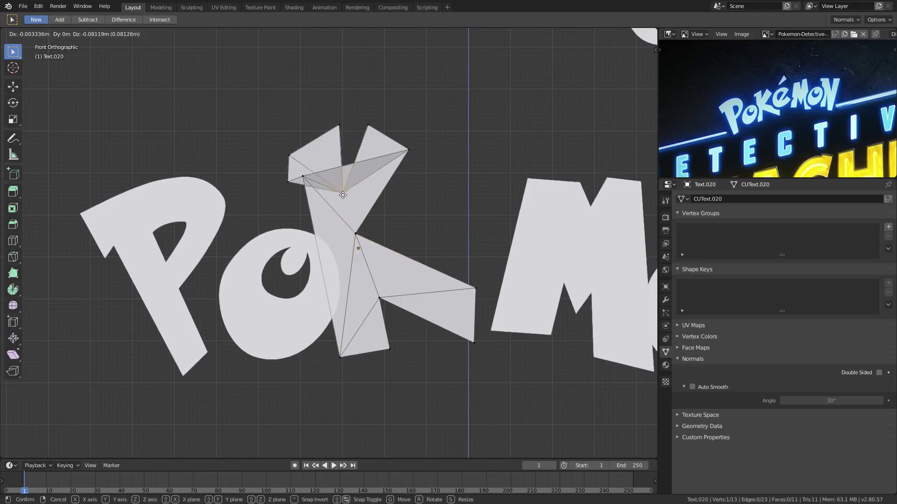
left_click(342, 183)
- Lower the two vertices along the underside of the K's upper-left arm to thicken it
left_click(303, 183)
key("g")
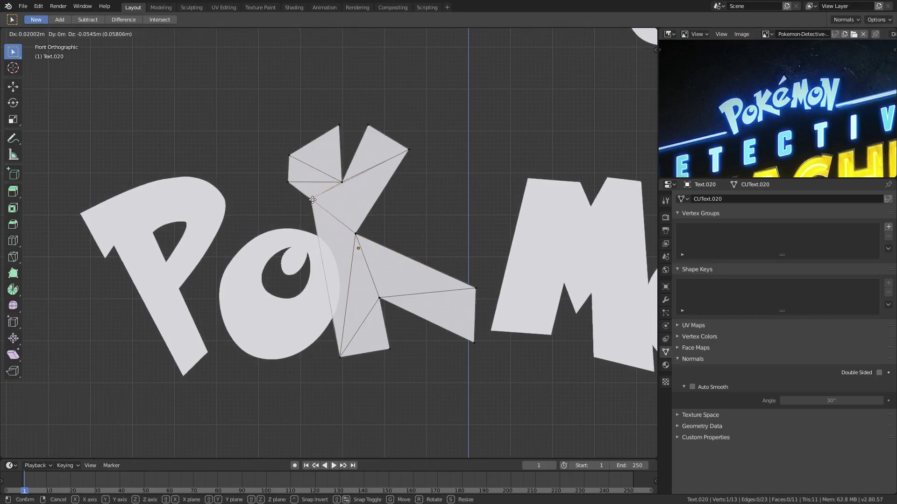
left_click(312, 202)
left_click(286, 184)
key("g")
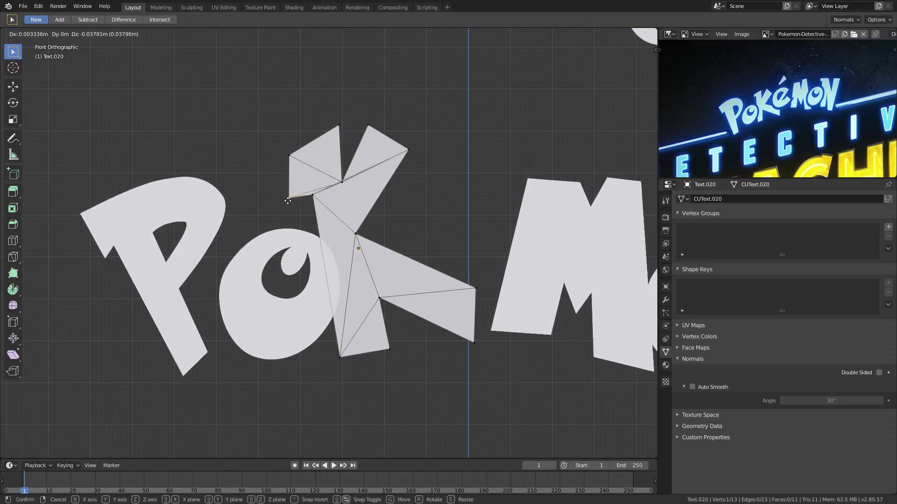
left_click(287, 201)
- Adjust the K's notch vertex, outer corner of the upper-right arm and inner joint vertex to even out its strokes
left_click(343, 183)
key("g")
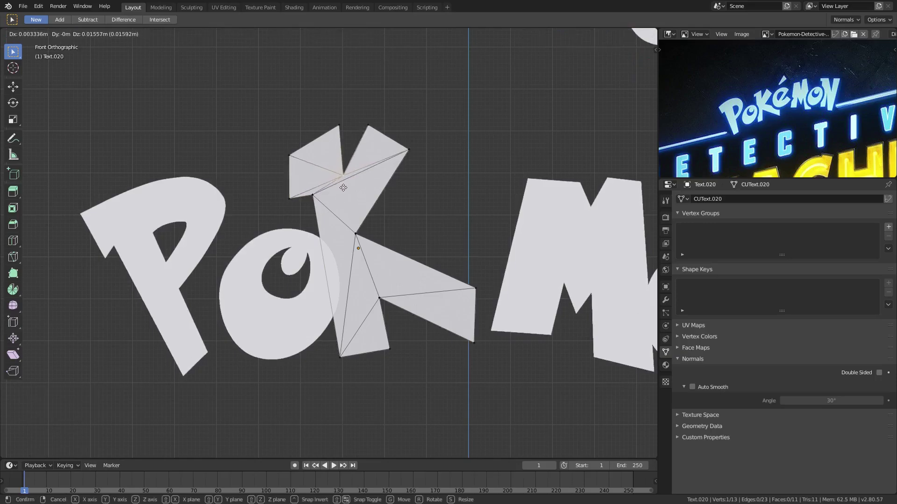
left_click(358, 176)
left_click(411, 153)
key("g")
left_click(410, 149)
left_click(358, 236)
key("g")
left_click(357, 230)
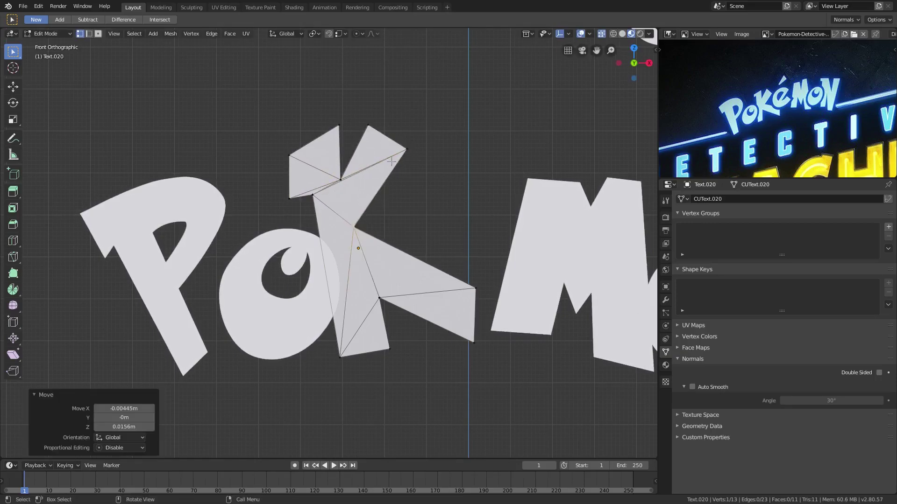
- Refine the positions of the upper-right arm's outer corner and the notch vertex on the K
left_click(407, 150)
key("g")
left_click(408, 152)
left_click(343, 180)
key("g")
left_click(345, 180)
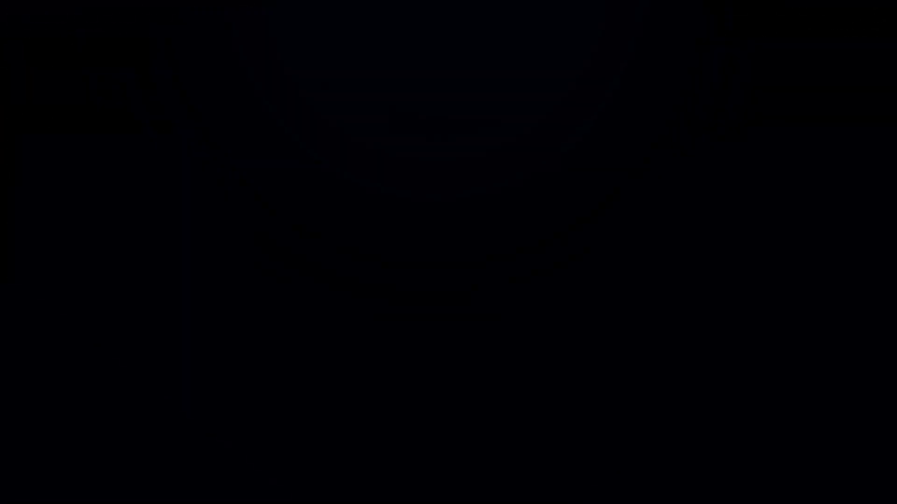